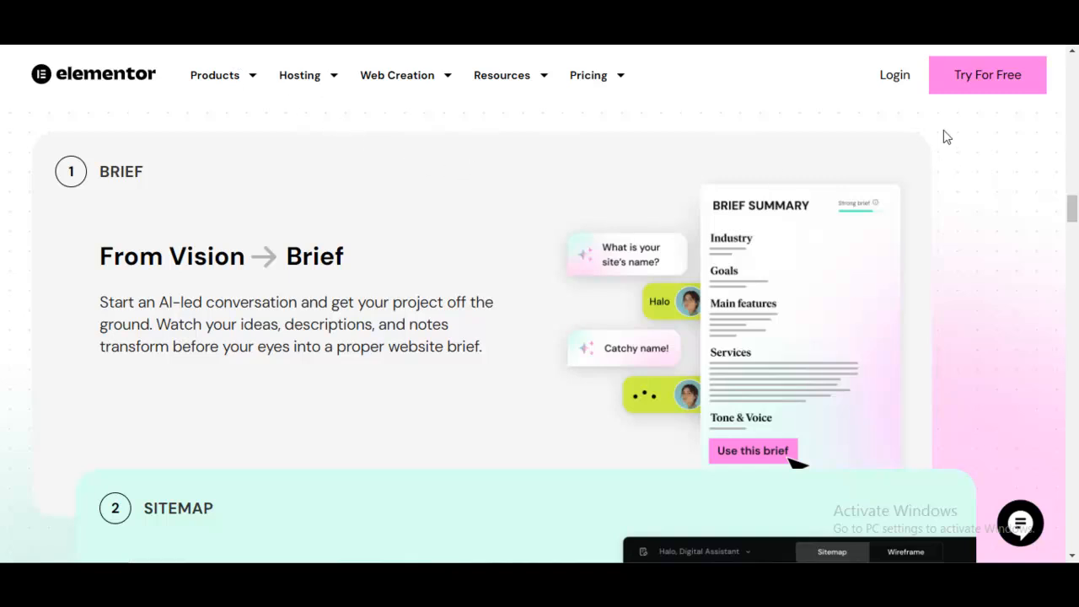
Step: Open the free Site Planner from the Elementor site and start a new website brief with the AI chat
click(988, 84)
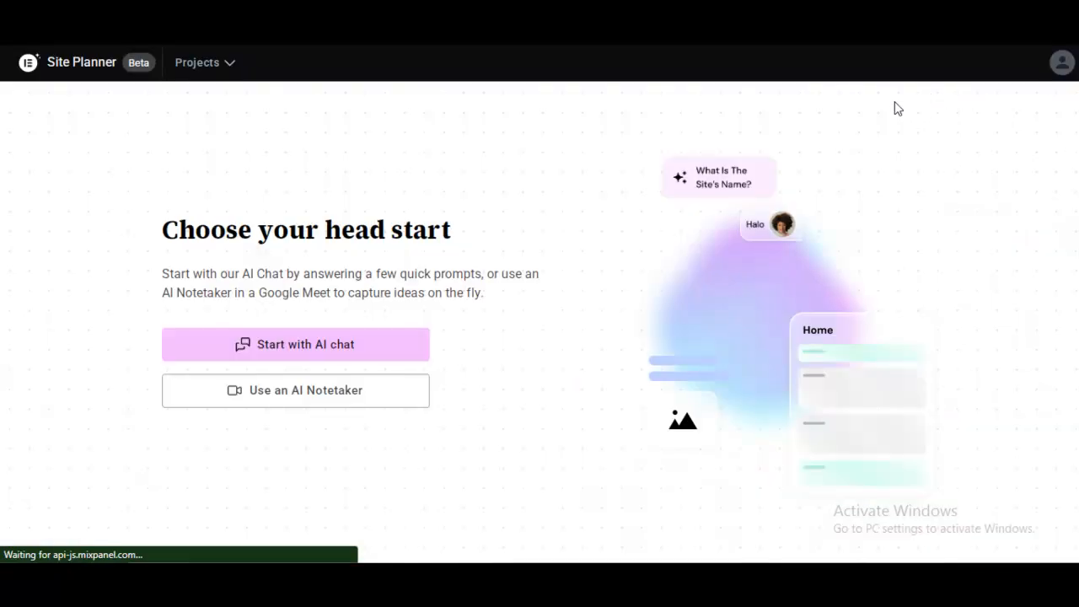
click(268, 330)
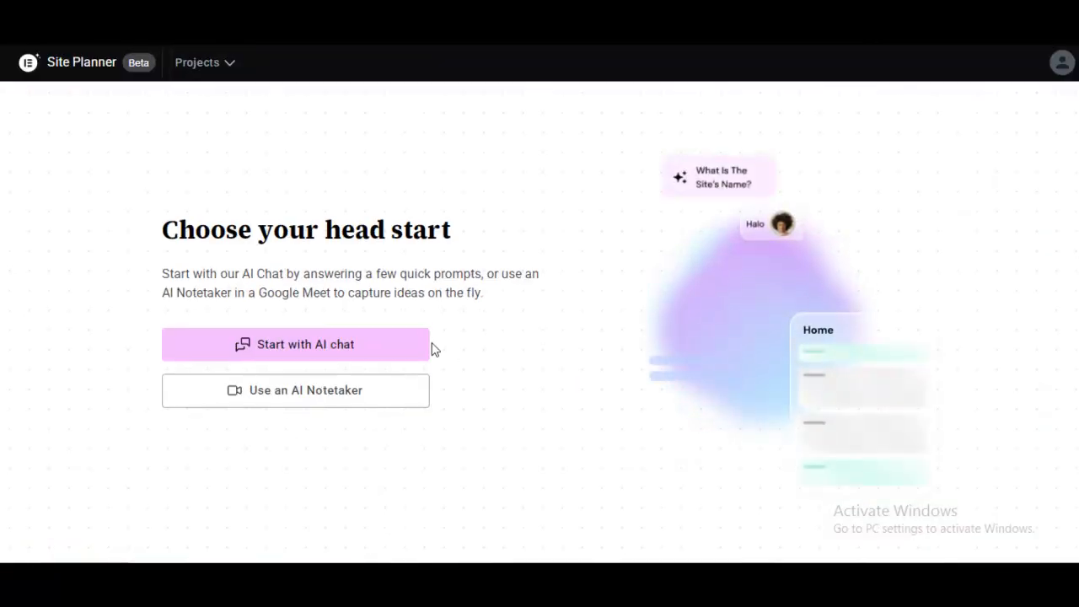
click(286, 355)
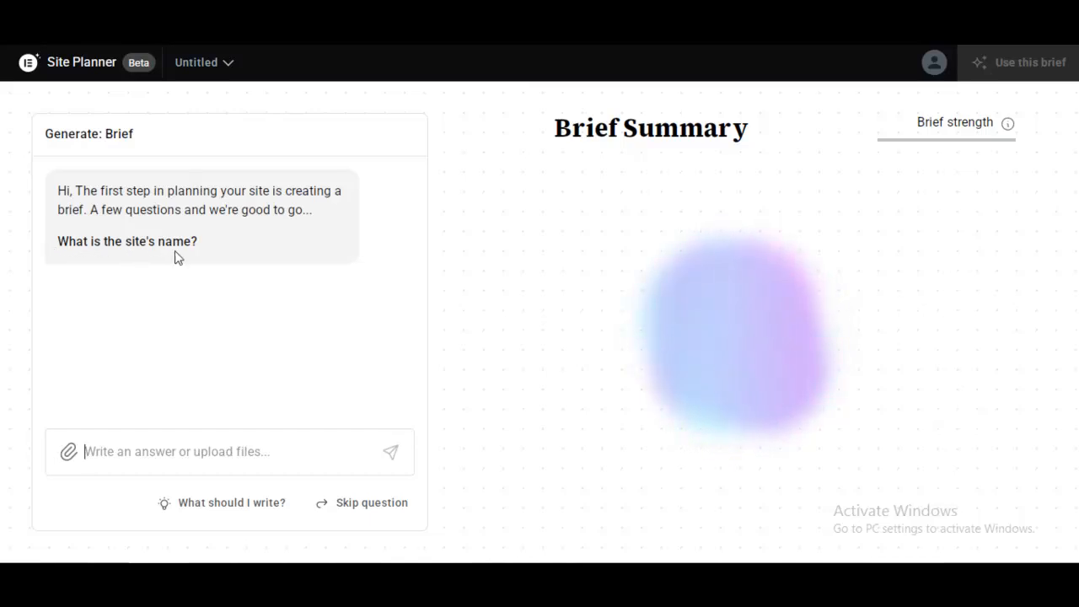
Step: Answer the brief chat's question about the site's name with "portfolio"
click(178, 451)
text(po)
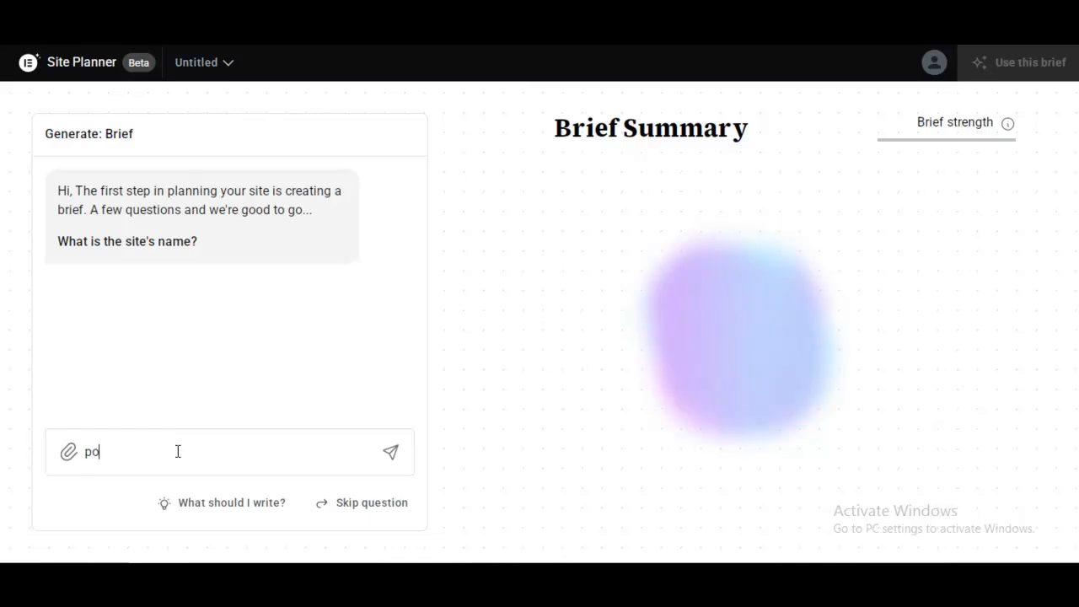
text(r)
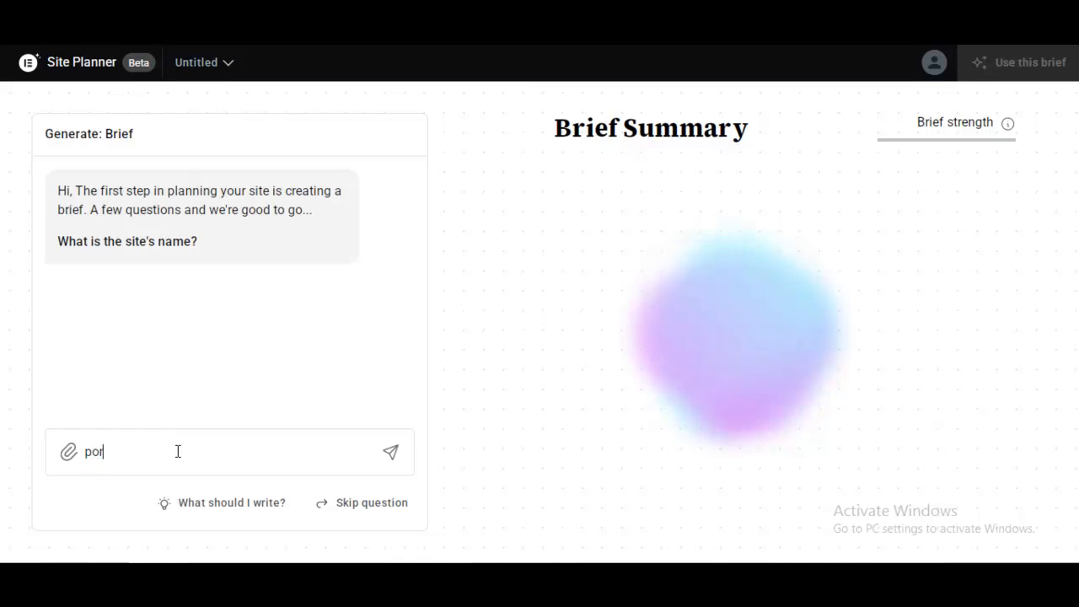
text(tfolio)
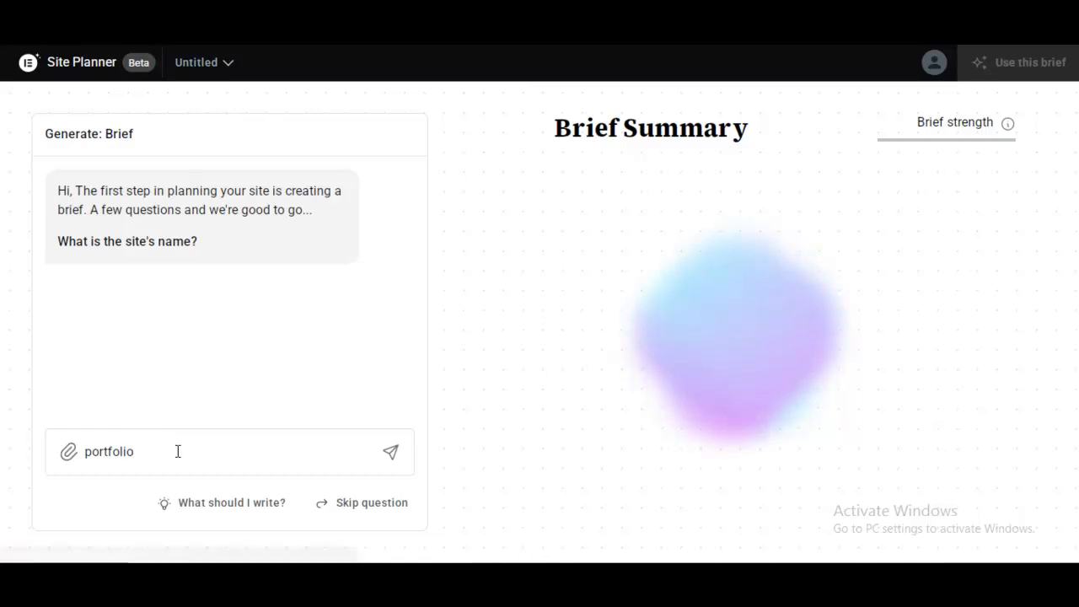
key(Return)
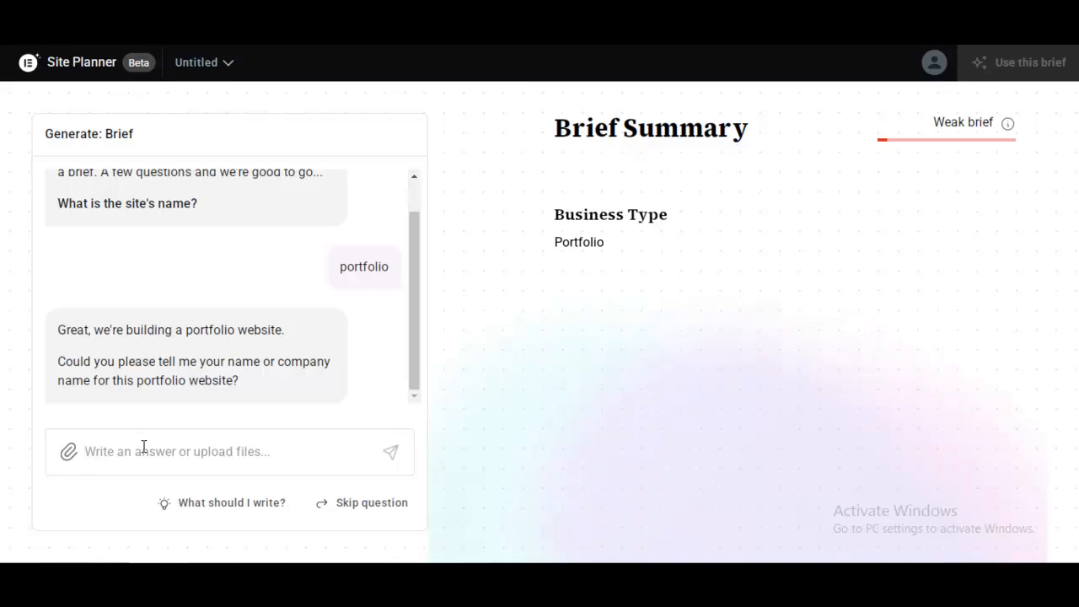
Step: Give "technosunita" as the company name for the portfolio website
text(te)
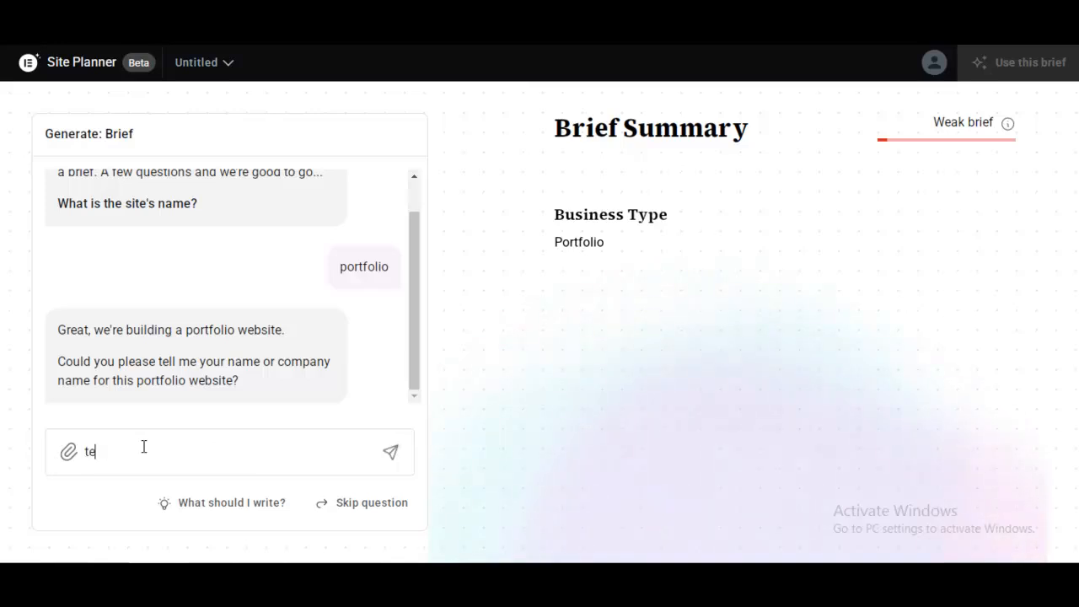
text(chnosu)
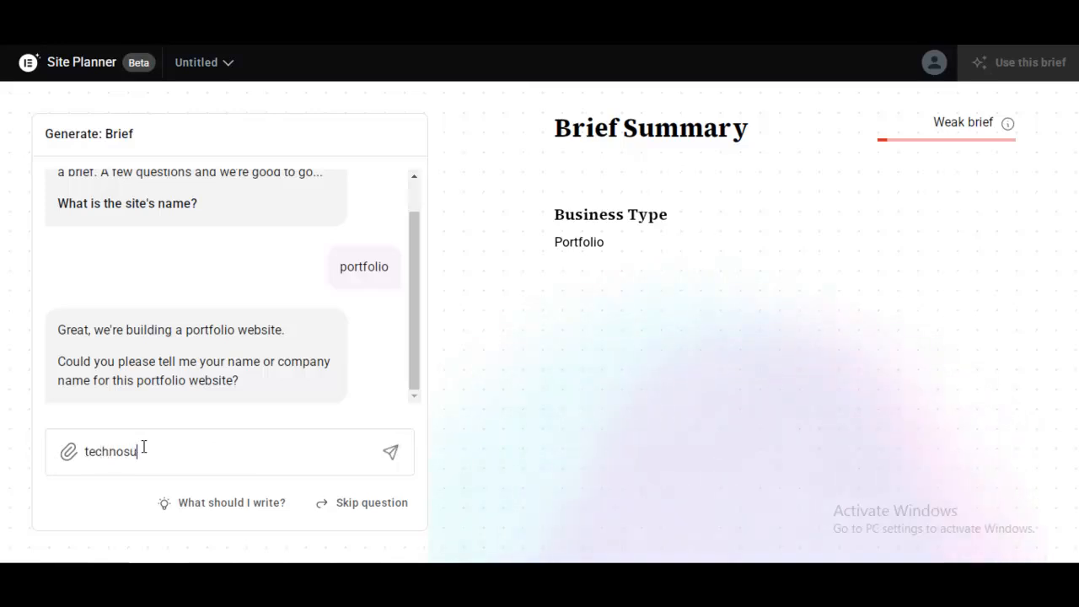
text(nita)
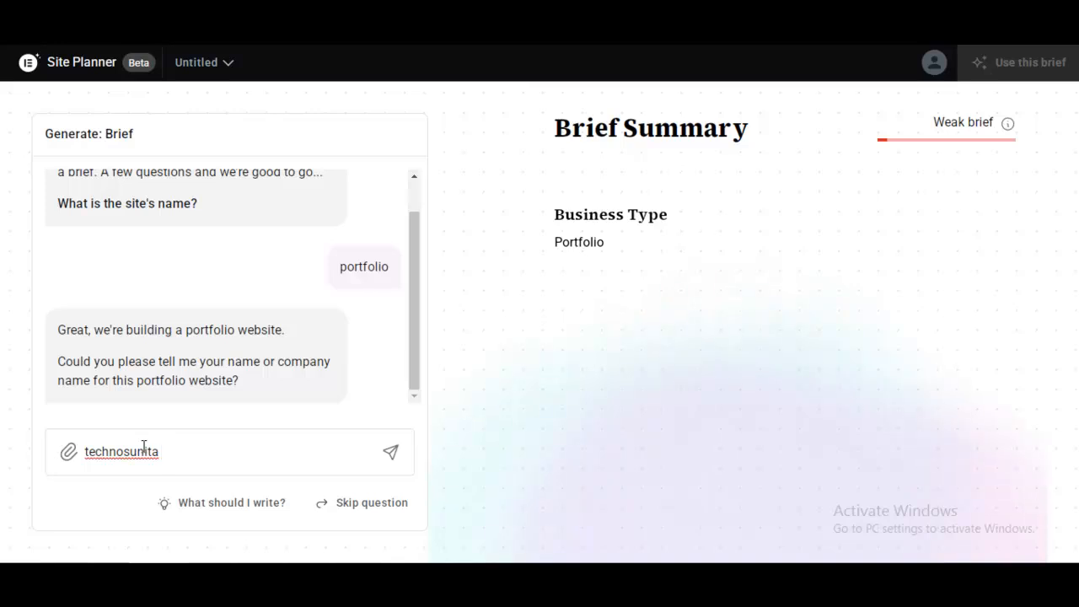
key(Return)
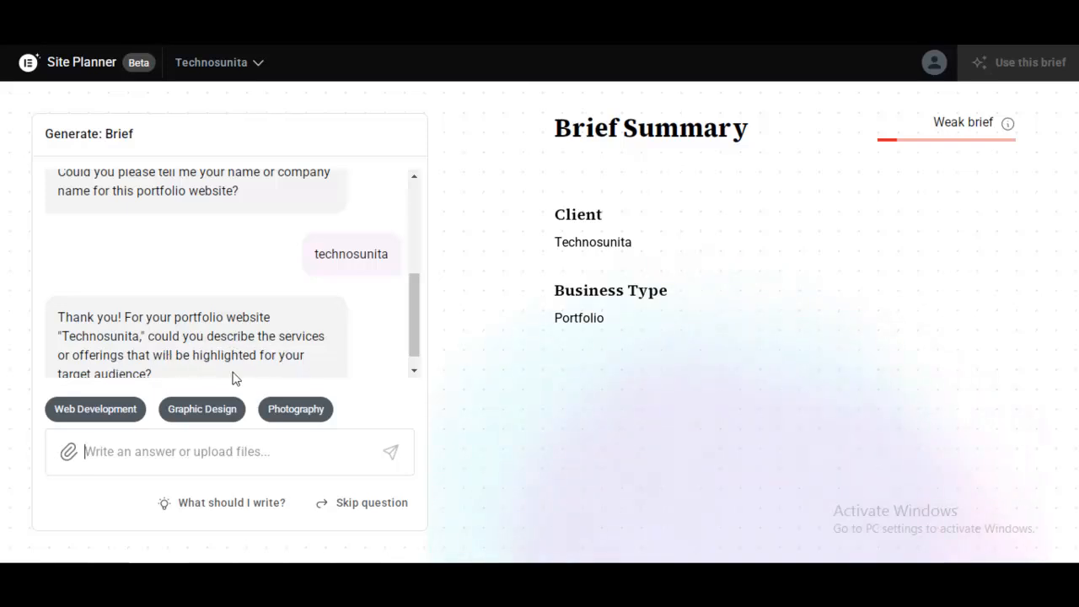
Step: Describe the services to highlight on the website as "web design web development graphic" and send the answer
scroll(112, 298, down, 1)
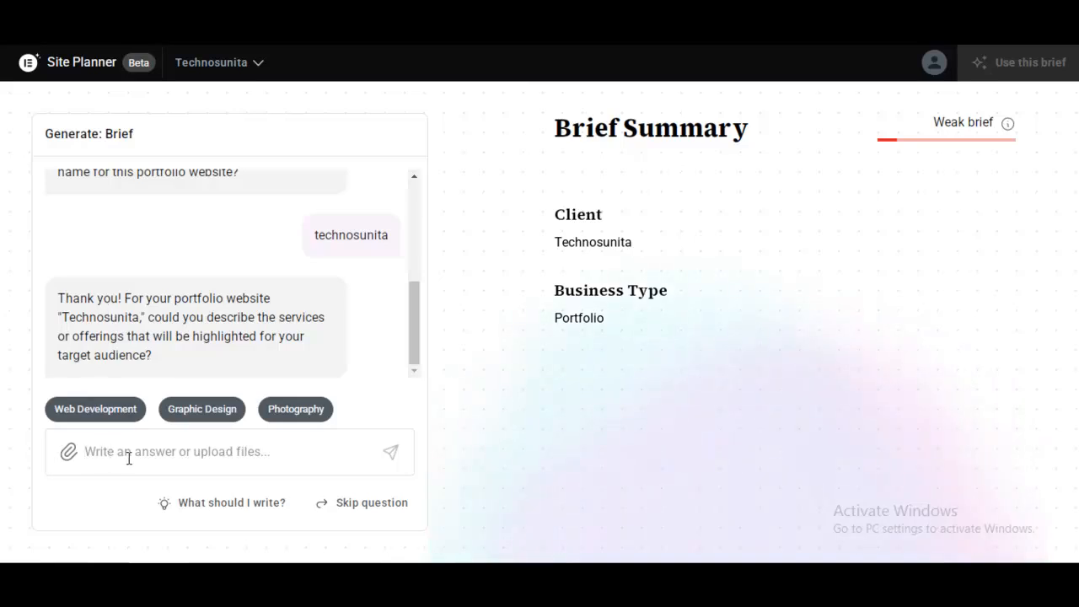
text(web)
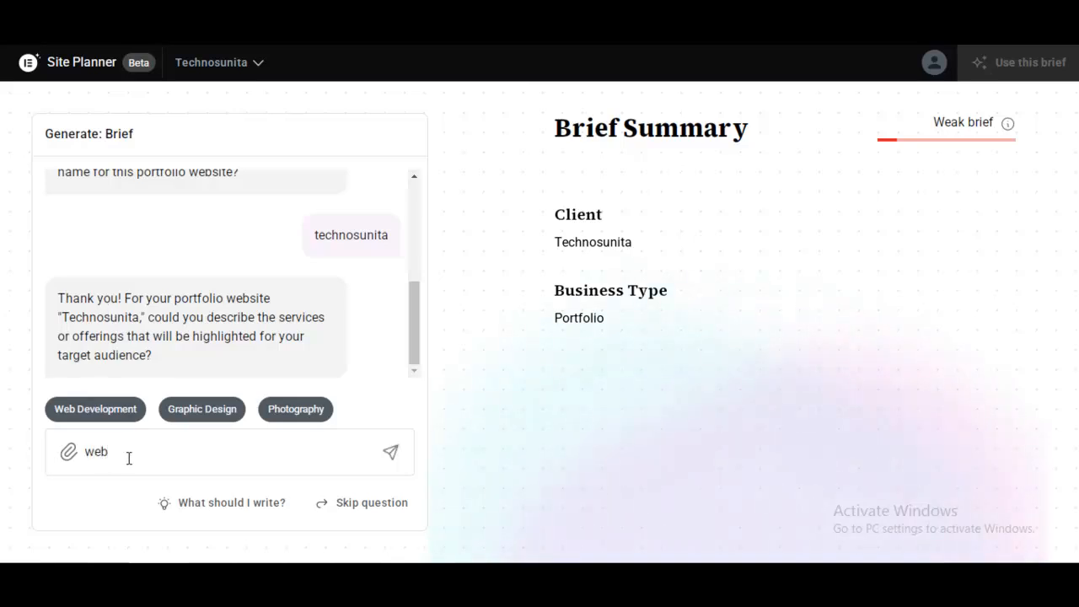
text( design web )
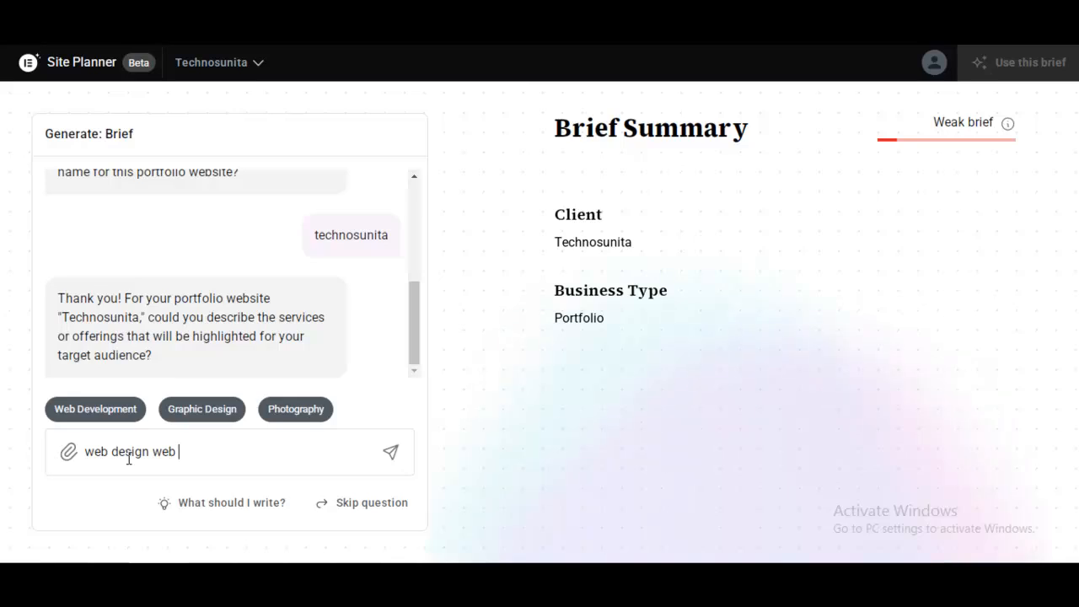
text(develop)
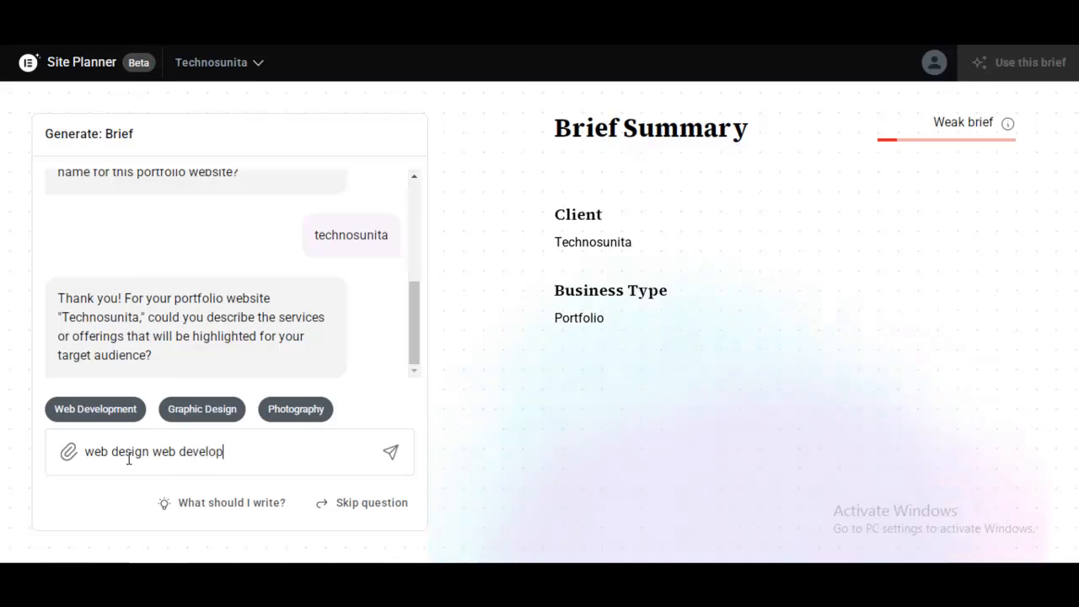
text(ment )
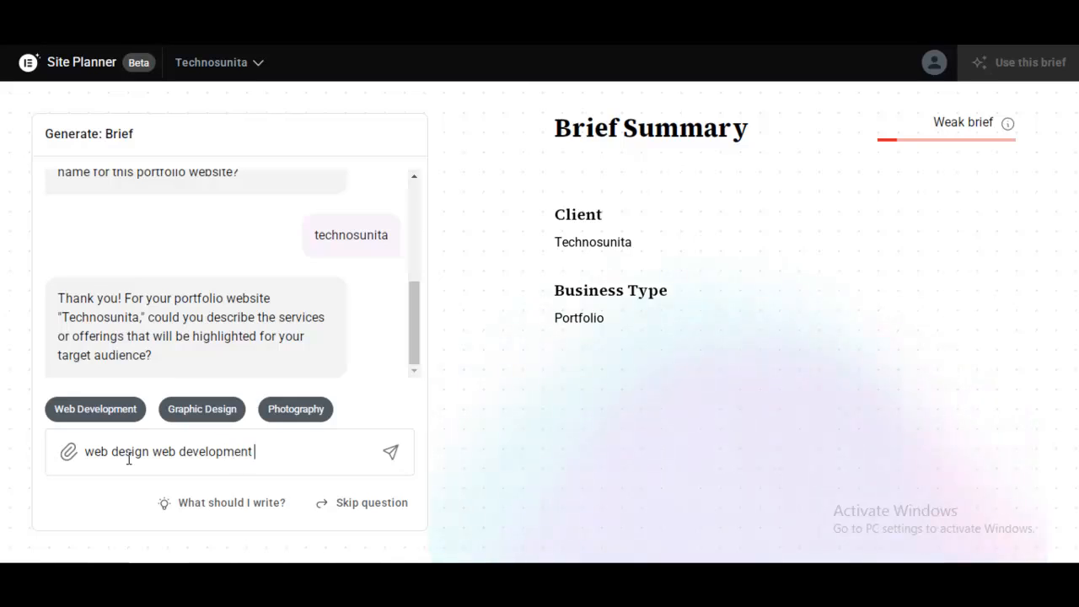
text(graphi)
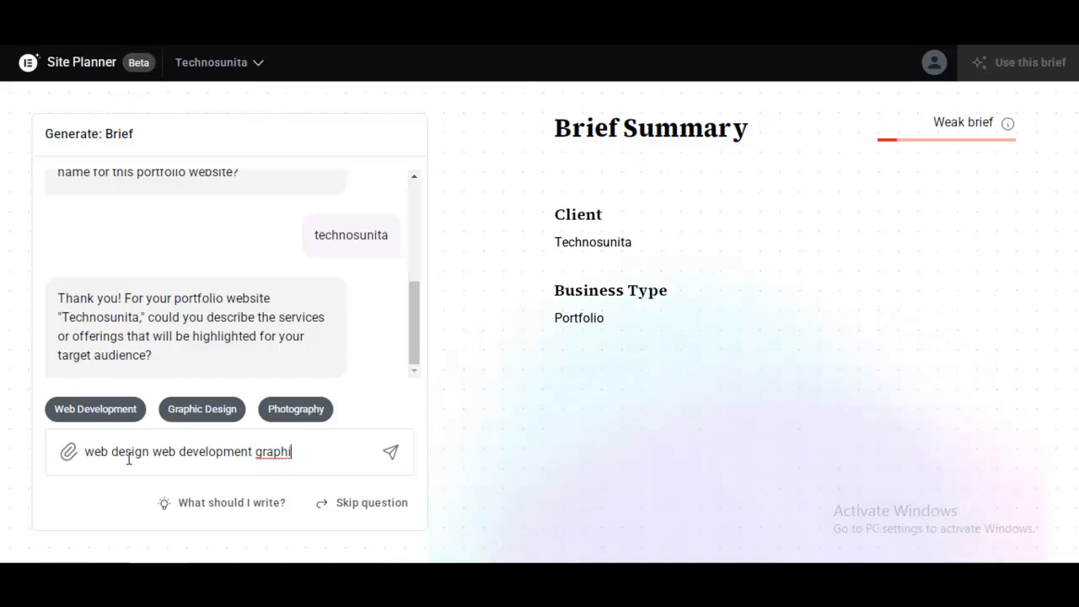
text(c)
key(Return)
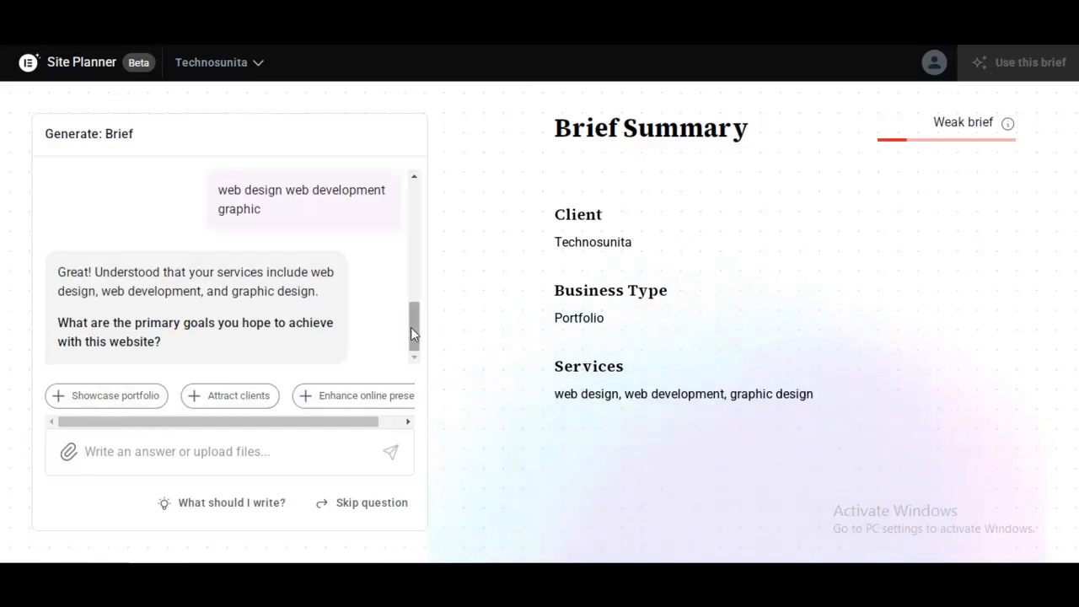
Step: Submit the suggested primary goals "Attract clients", "Showcase portfolio" and "Enhance online presence" for the website
click(187, 401)
click(113, 401)
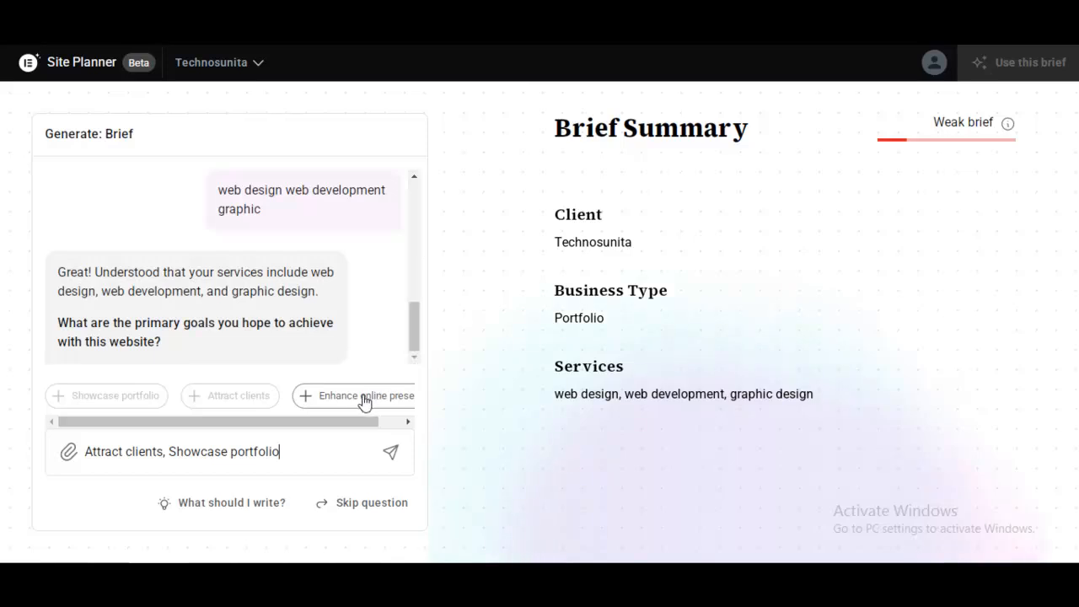
click(325, 393)
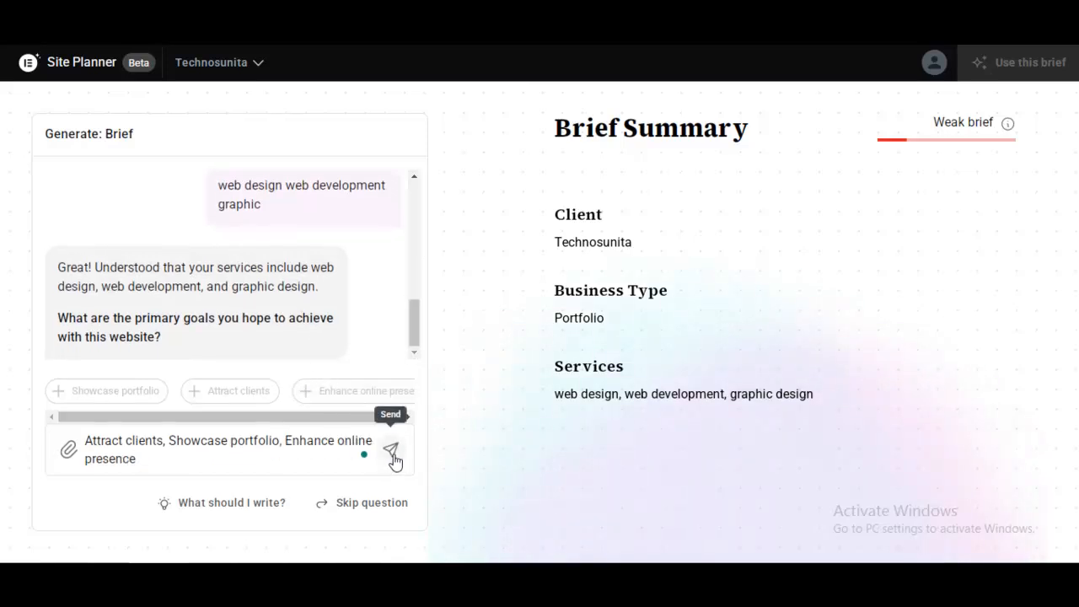
click(392, 454)
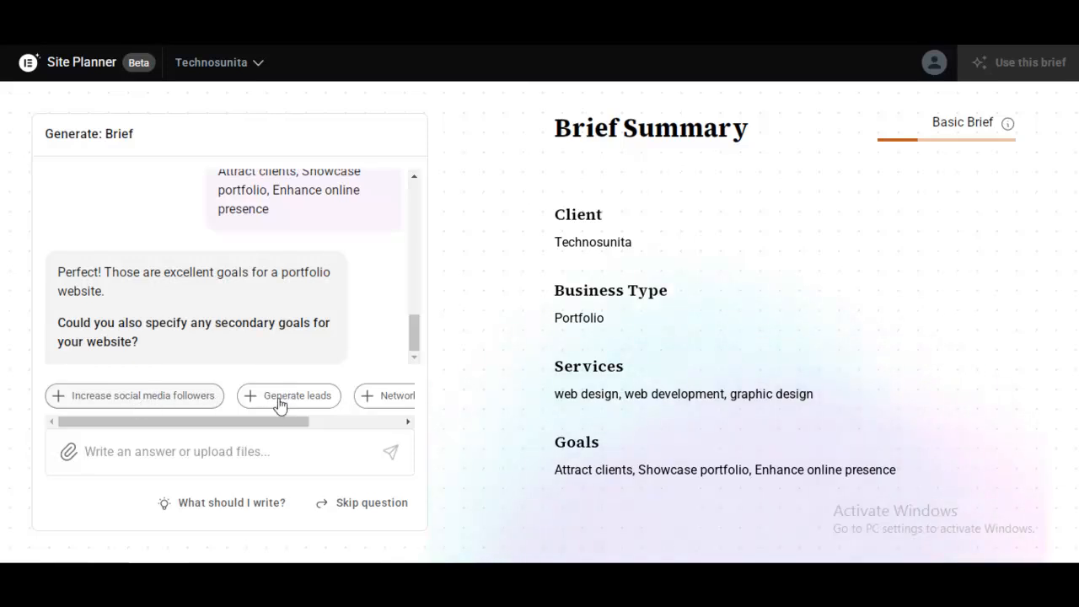
Step: Submit "Increase social media followers" as the secondary goal and choose English as the website language
click(350, 421)
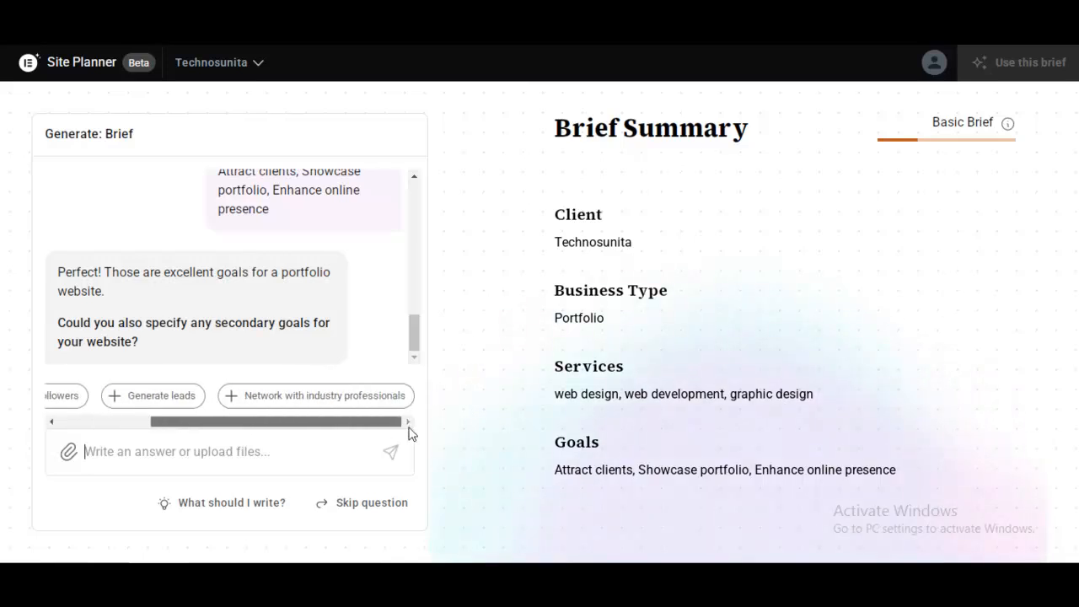
drag(347, 424, 206, 424)
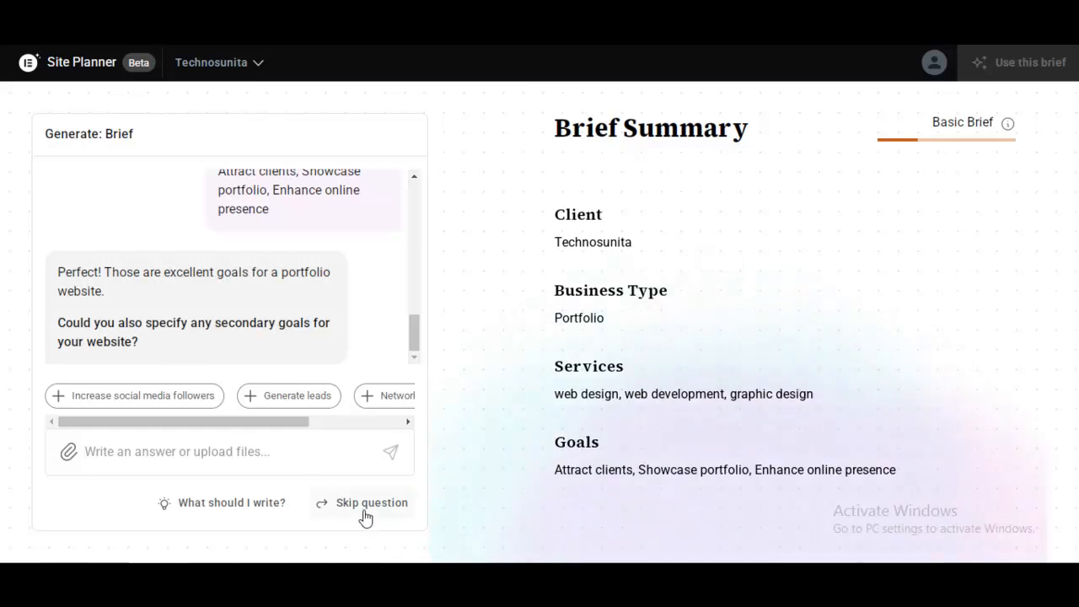
click(140, 396)
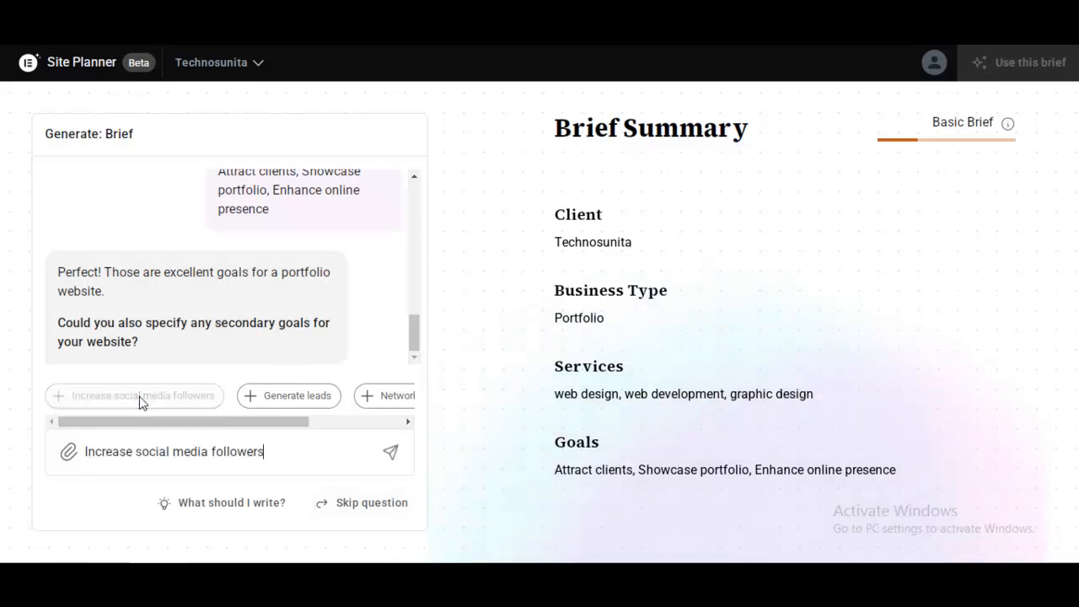
click(393, 457)
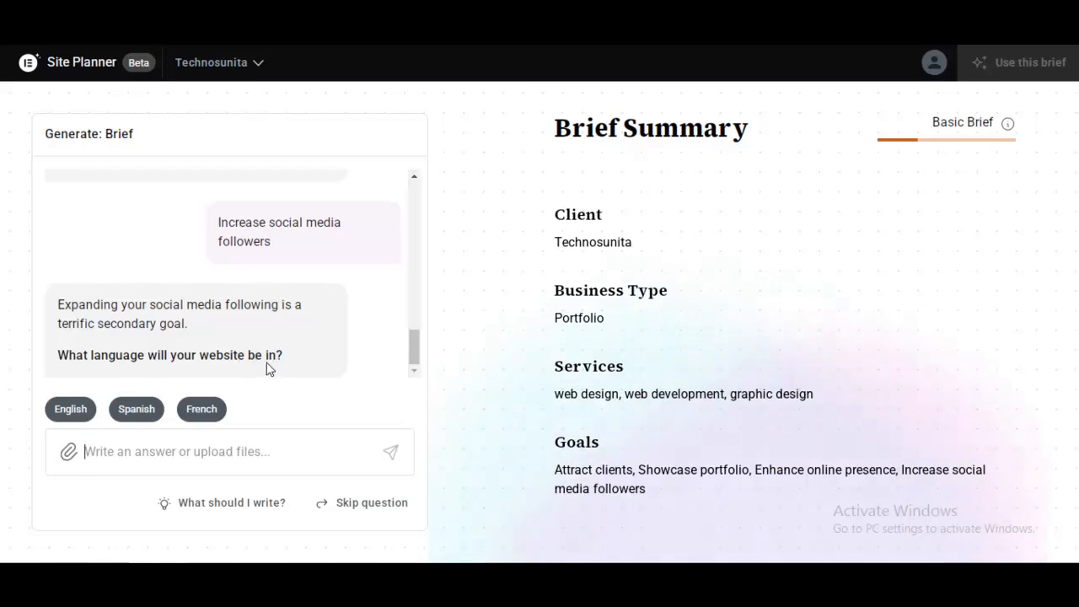
click(71, 411)
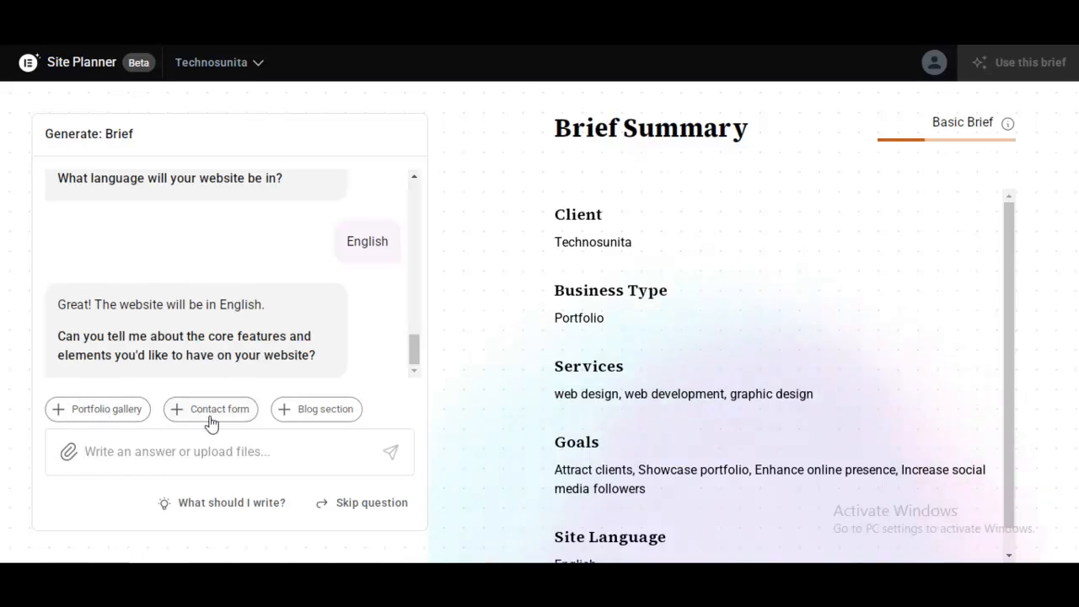
Step: Submit the core features "Portfolio gallery, Contact form, Blog section, about us, Services" for the website
click(102, 412)
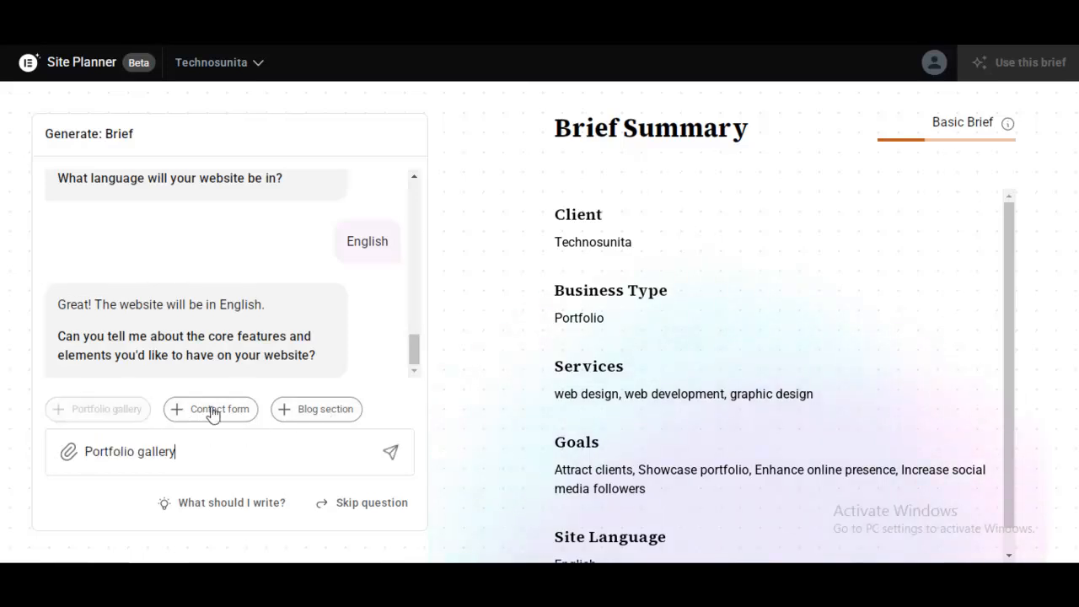
click(213, 412)
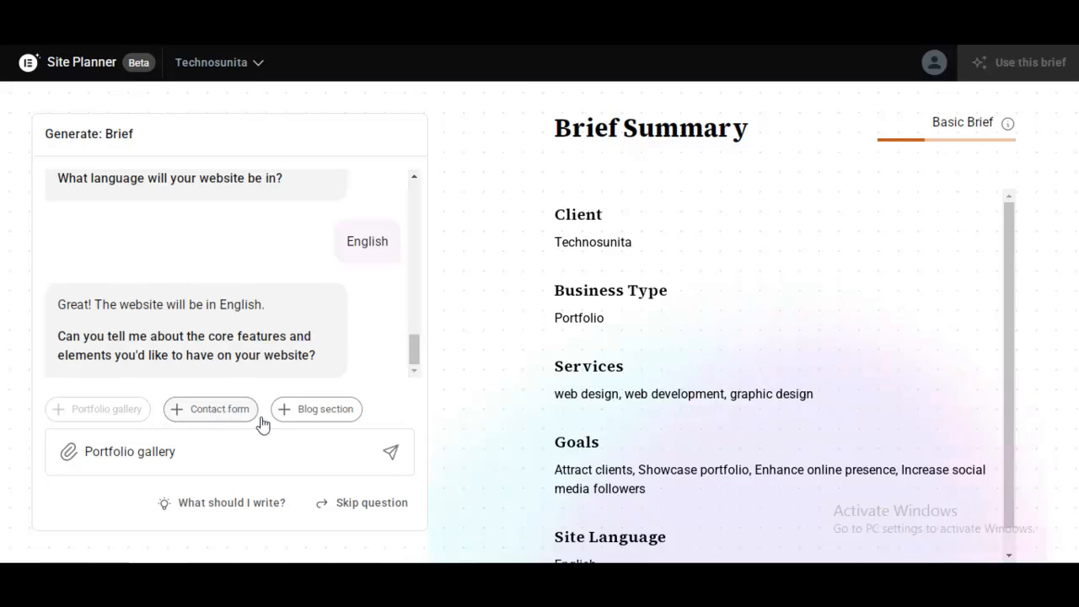
click(304, 424)
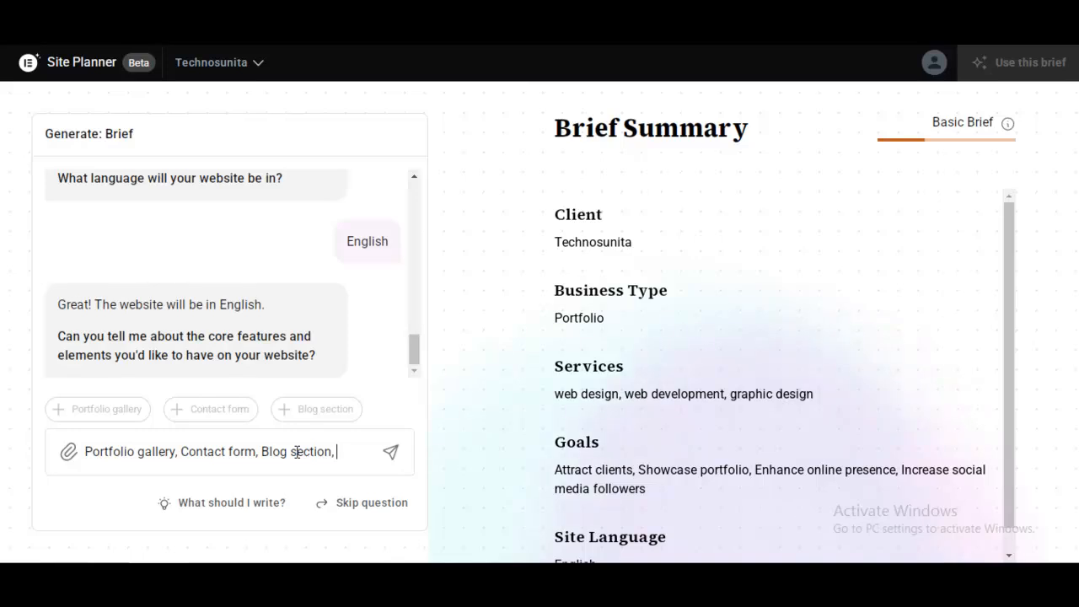
text(, about)
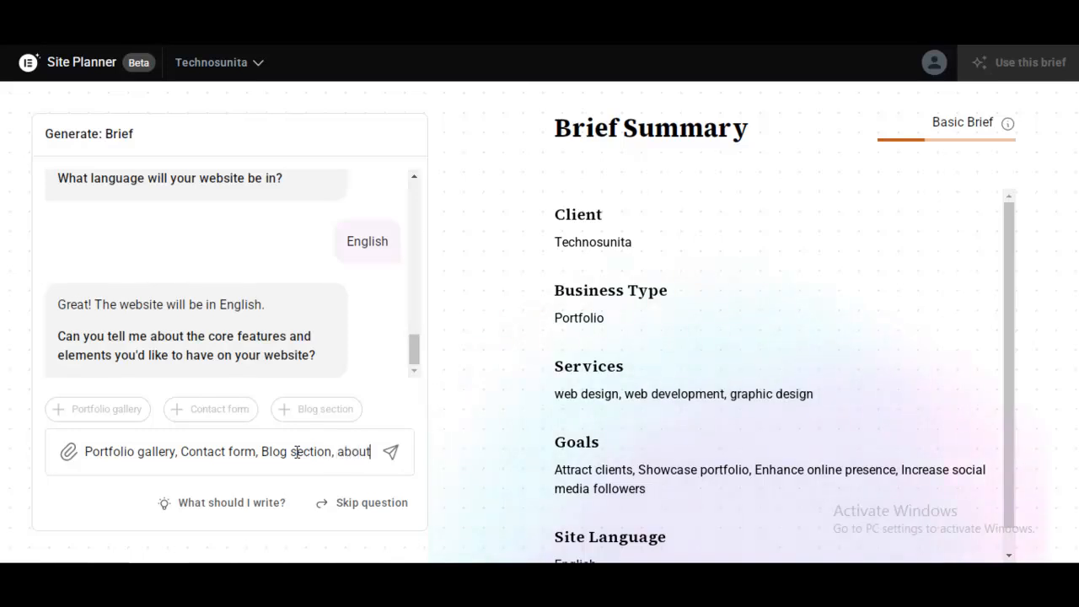
text( us,)
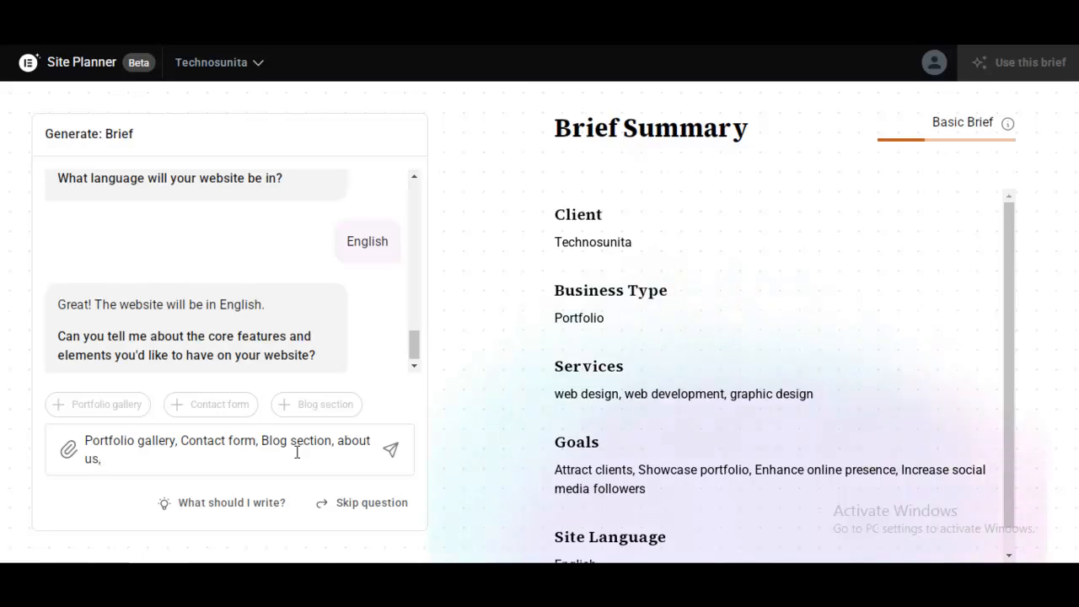
text( Services)
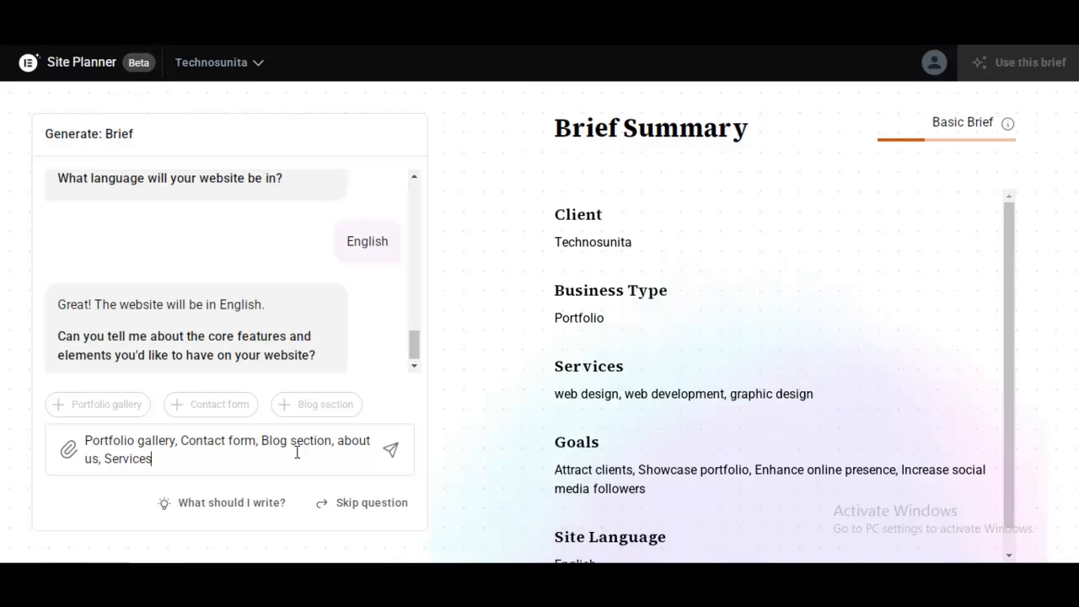
key(Return)
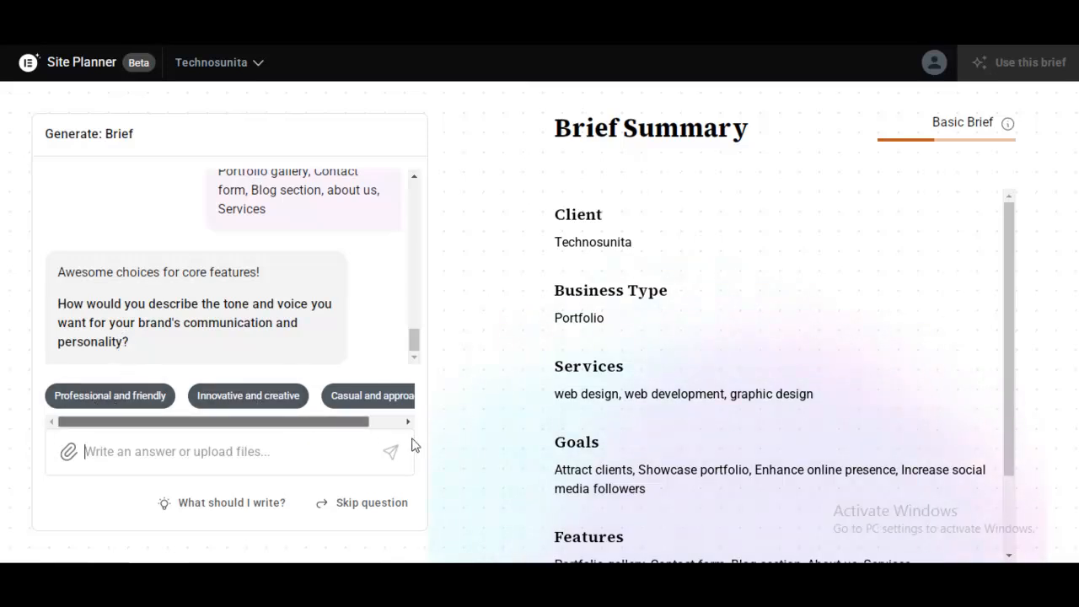
Step: Choose "Professional and friendly" from the suggestions as the brand's tone and voice
scroll(416, 444, right, 2)
scroll(125, 438, left, 2)
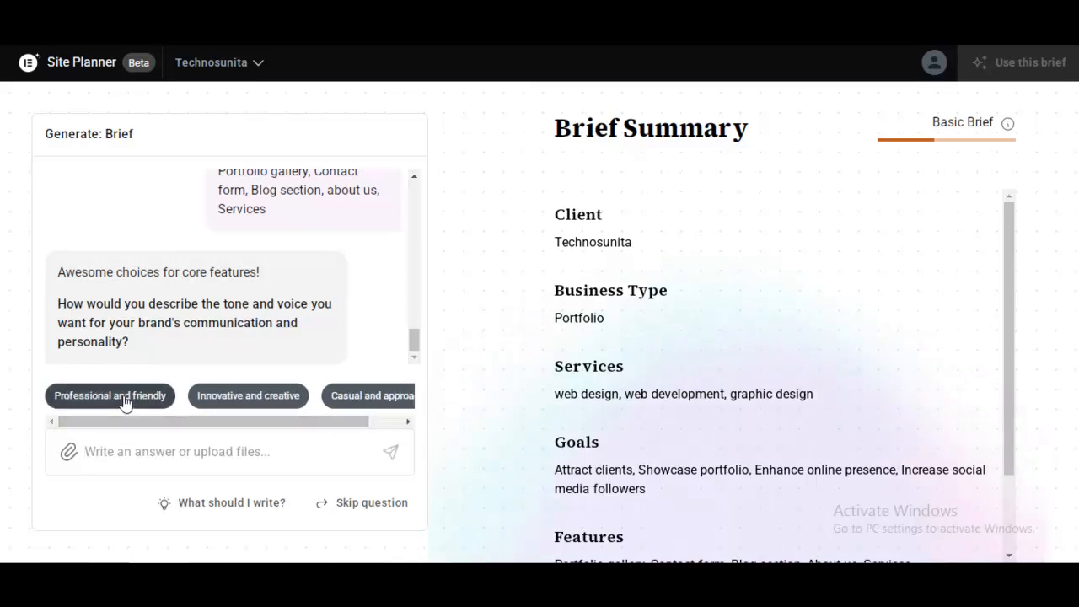
click(122, 403)
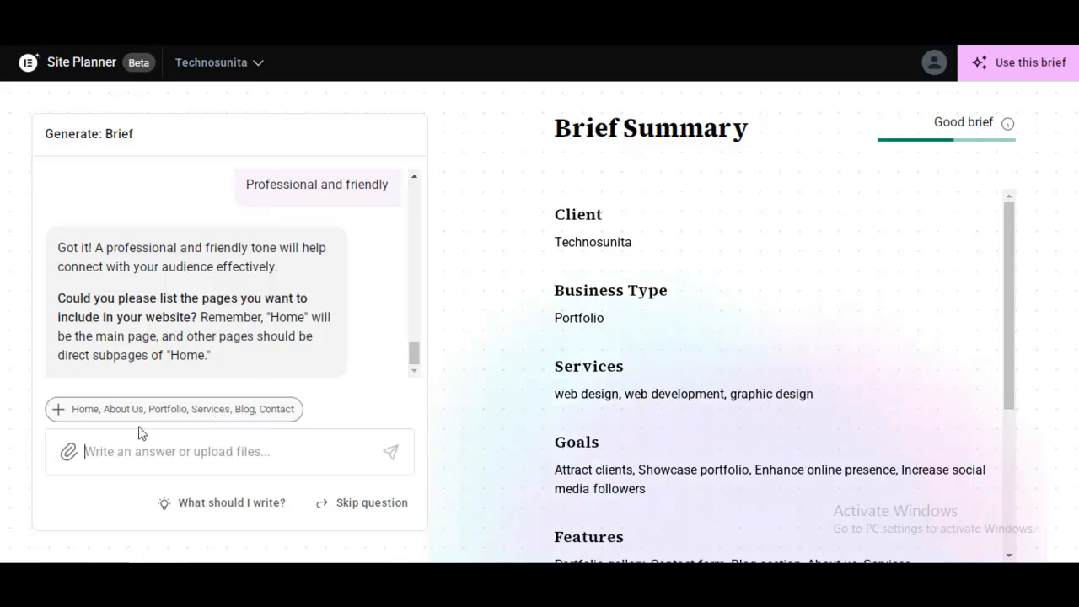
Step: Submit the suggested page list without the blog page: "Home, About Us, Portfolio, Services, Contact"
click(54, 413)
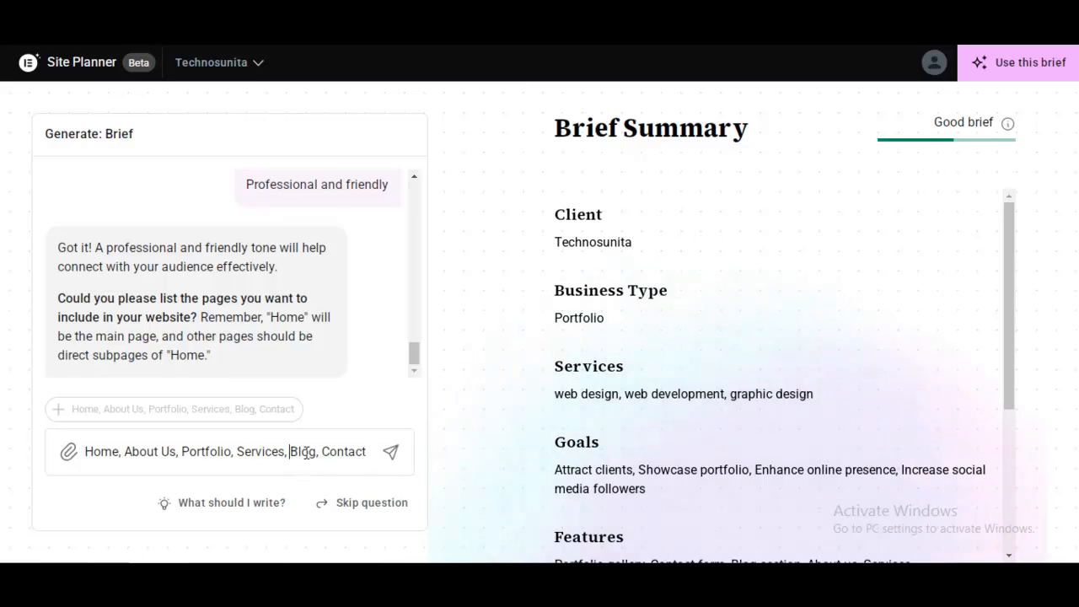
drag(290, 452, 318, 451)
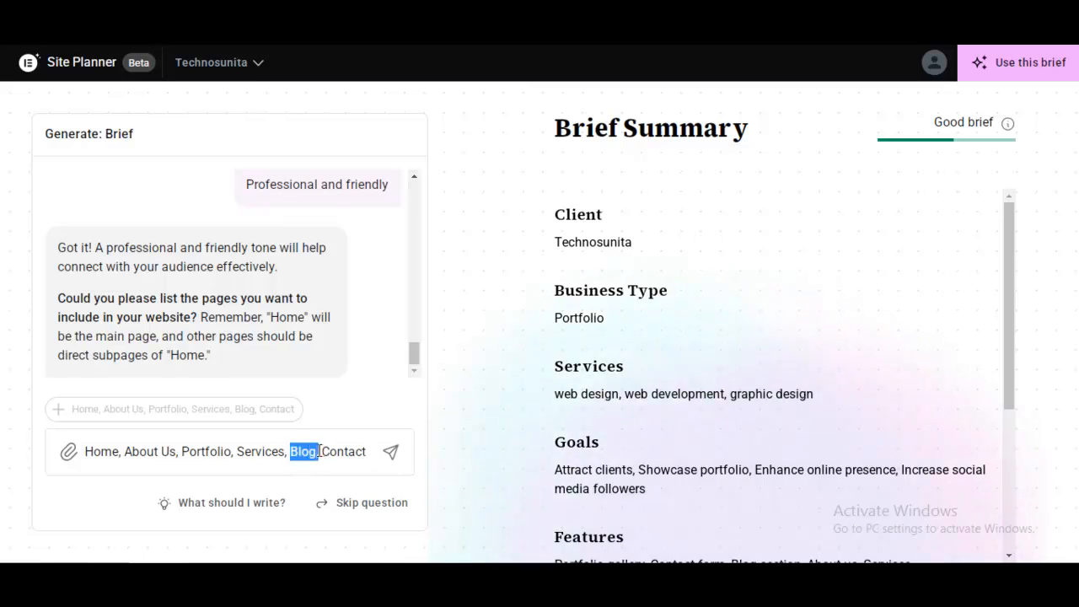
key(BackSpace)
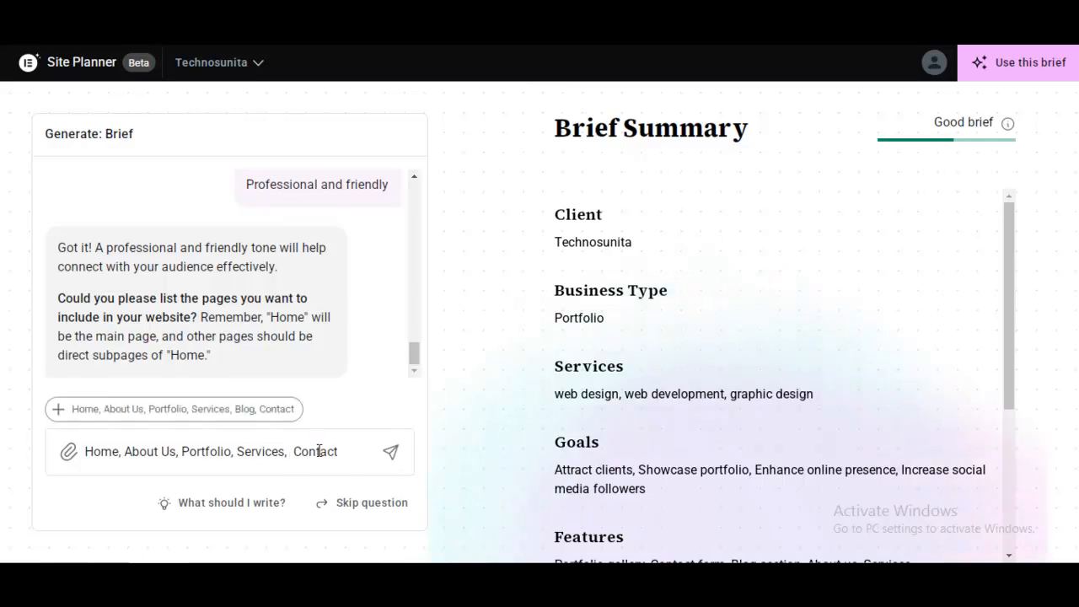
click(391, 452)
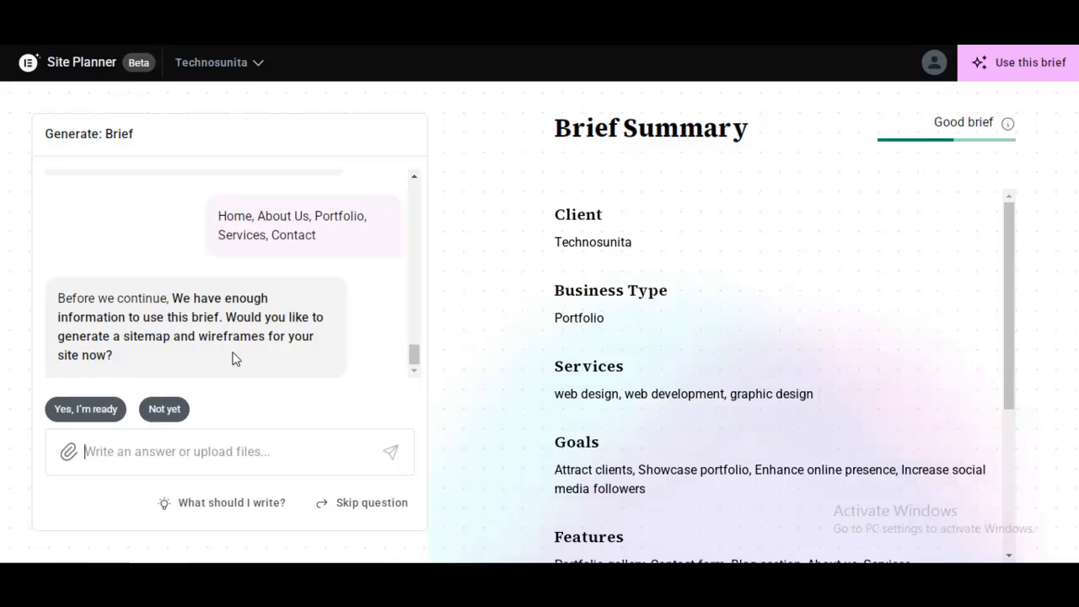
Step: Confirm readiness in the chat and use the brief to generate the sitemap and wireframes
click(85, 413)
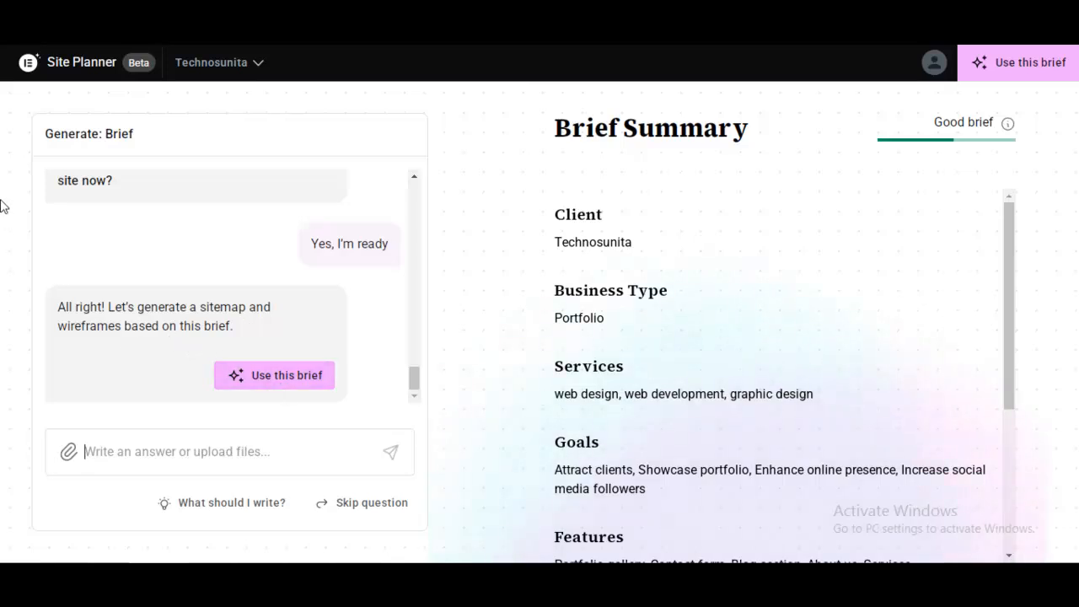
click(264, 381)
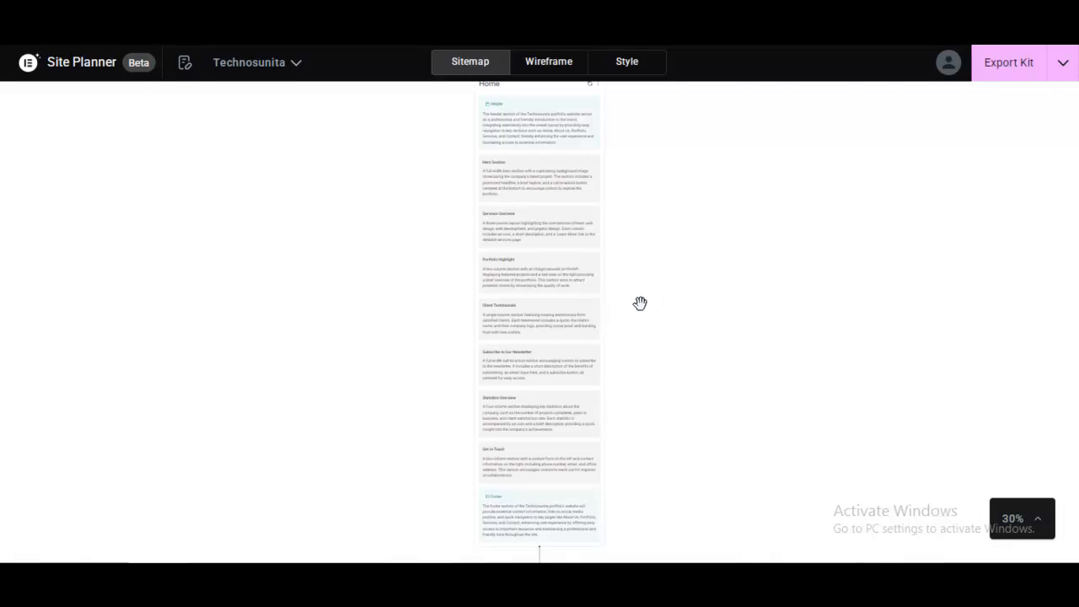
Step: Look over the generated sitemap's structure, from the Home page to its About Us, Portfolio, Services and Contact subpages
scroll(556, 273, down, 5)
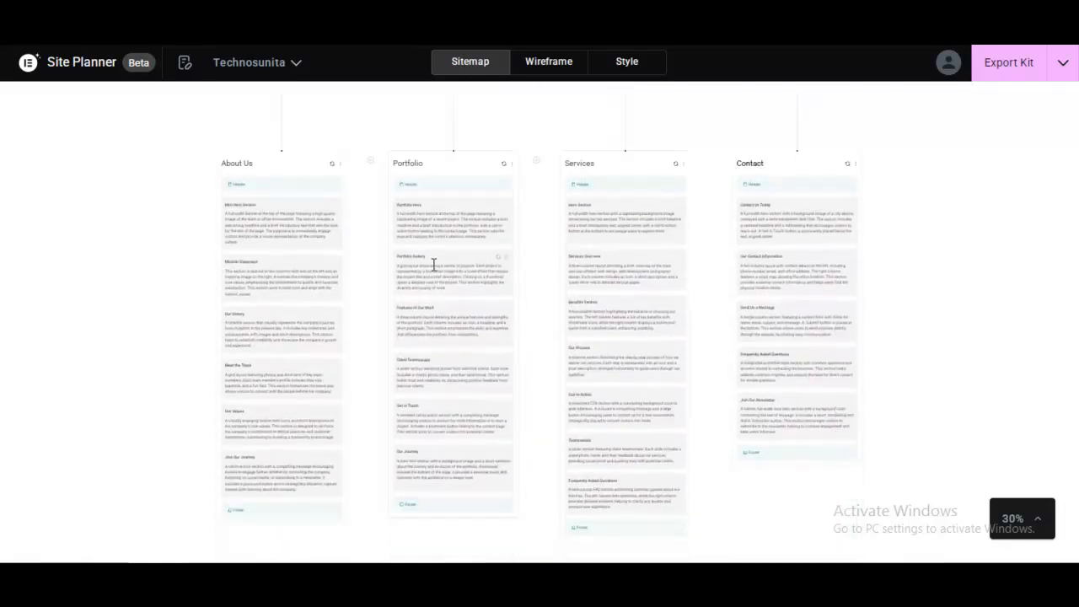
scroll(433, 262, up, 4)
scroll(432, 263, up, 4)
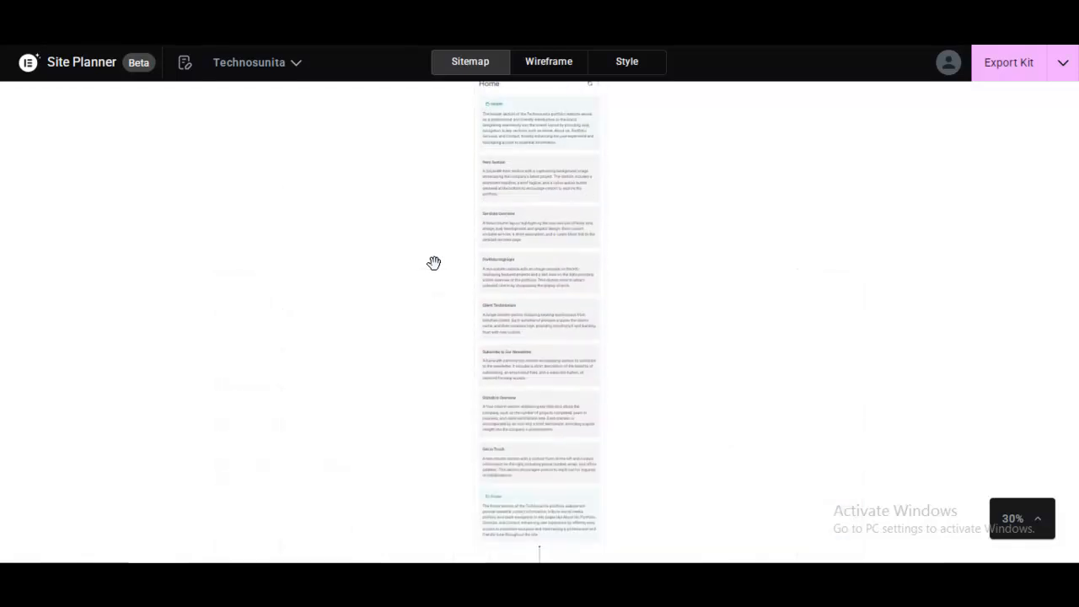
scroll(558, 272, down, 2)
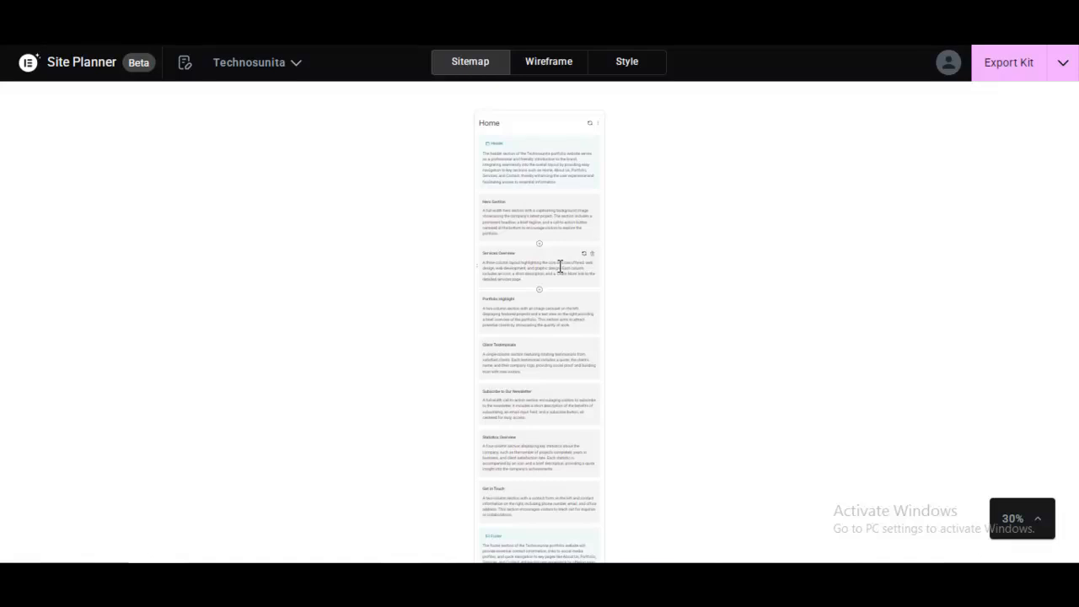
scroll(560, 266, down, 1)
Step: Examine the Home page's section descriptions in the sitemap, from the header through to the footer
scroll(560, 267, up, 2)
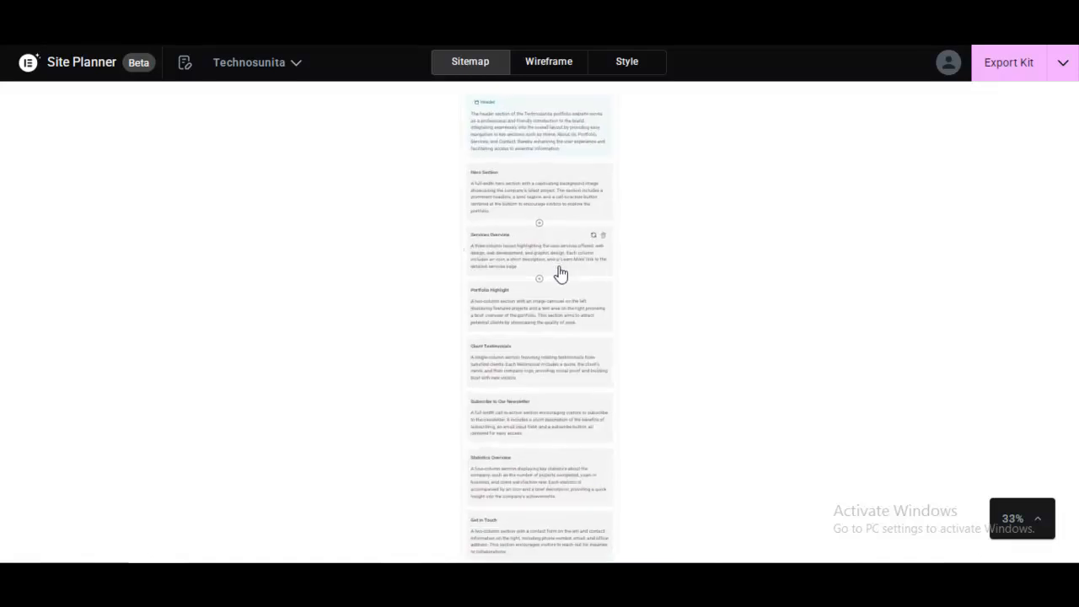
scroll(560, 267, up, 1)
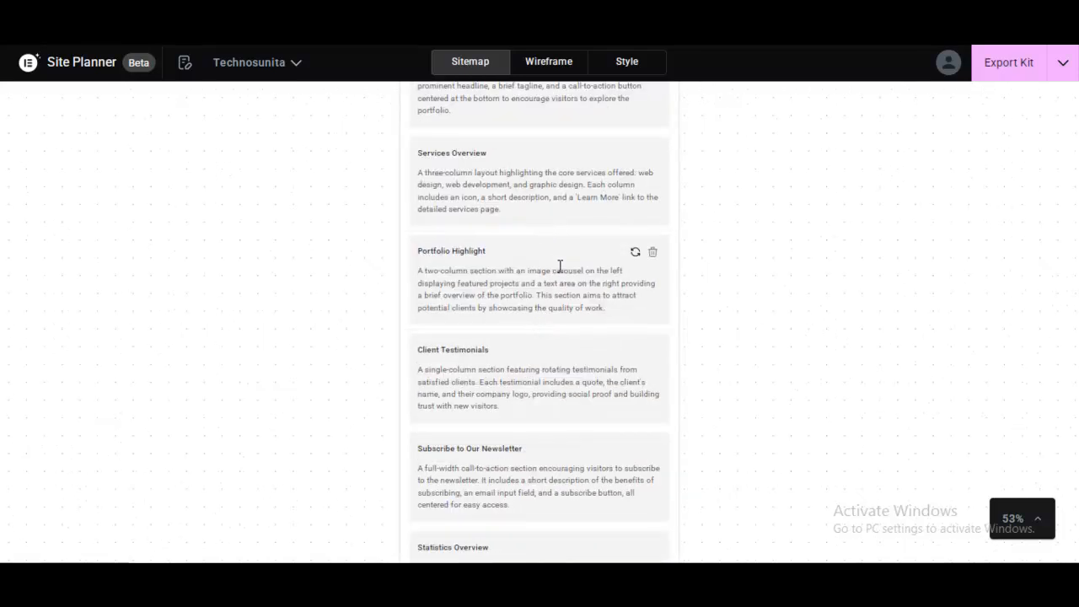
scroll(560, 267, up, 1)
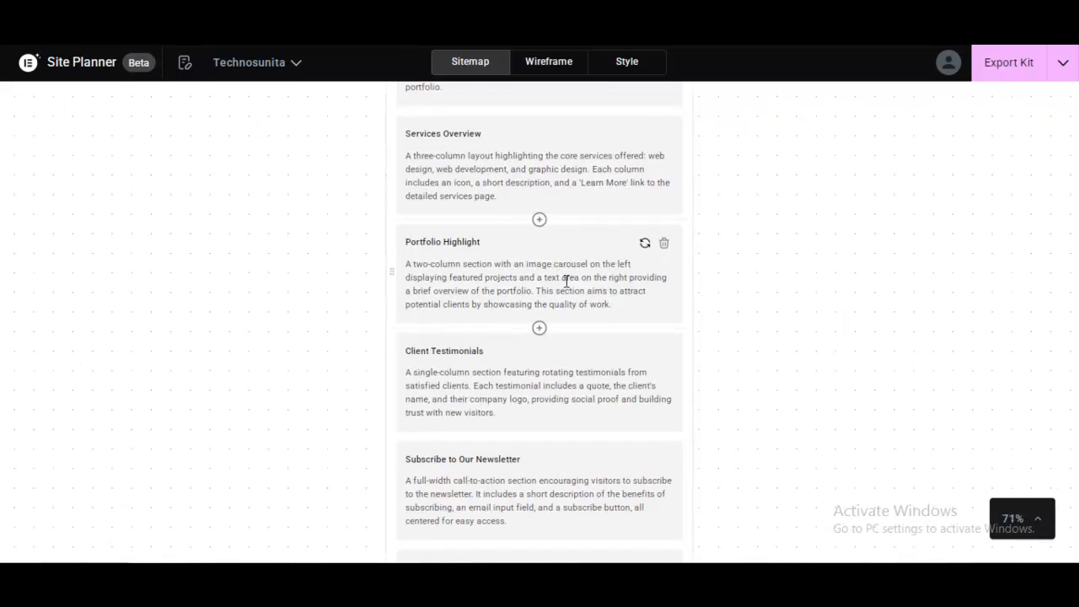
scroll(683, 311, up, 4)
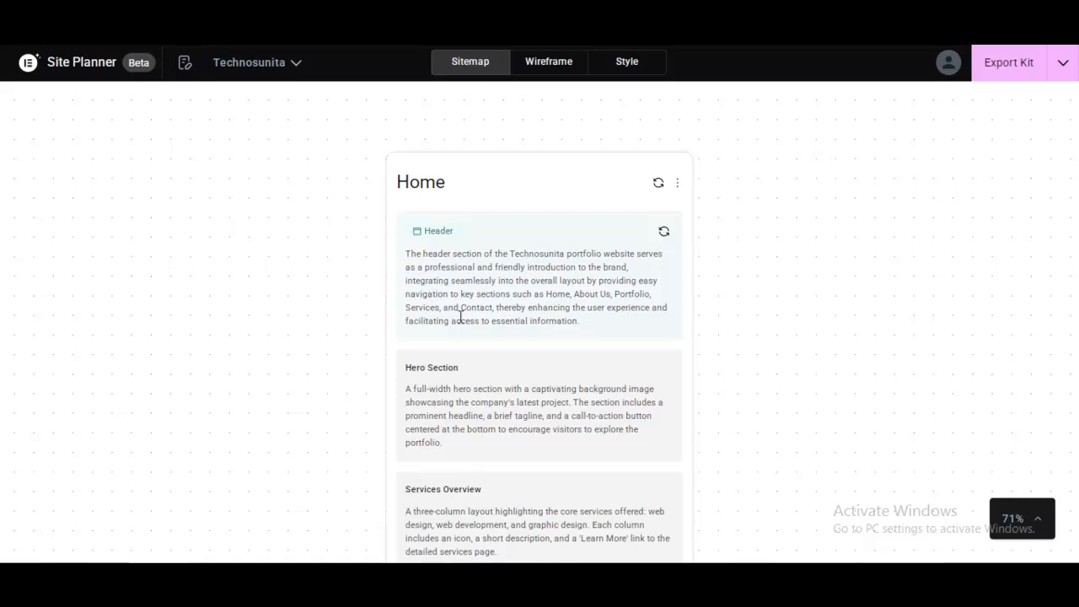
scroll(460, 316, down, 3)
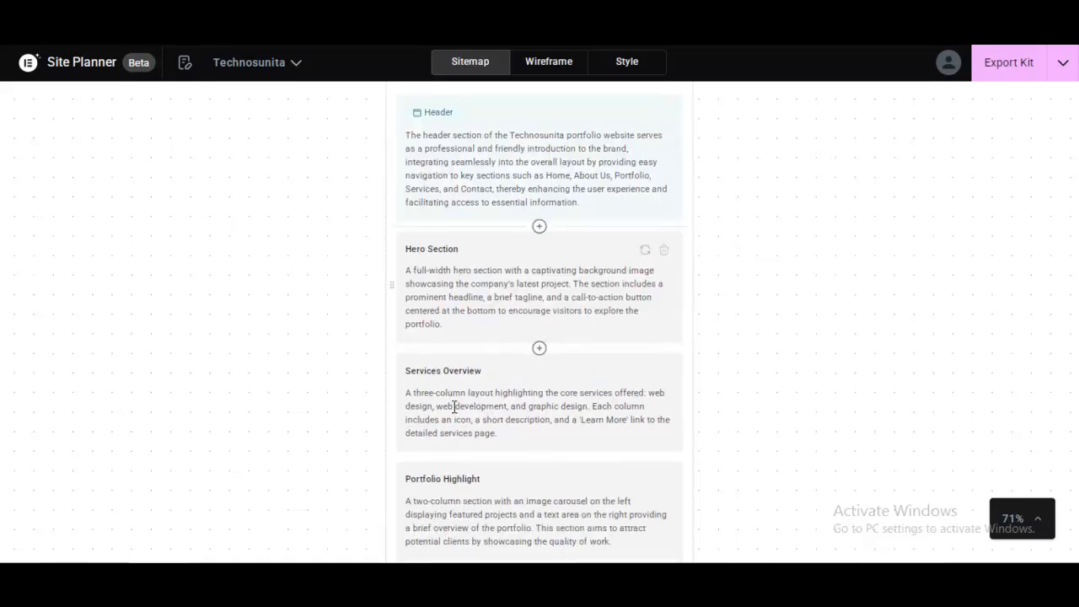
scroll(506, 386, down, 5)
scroll(514, 386, down, 6)
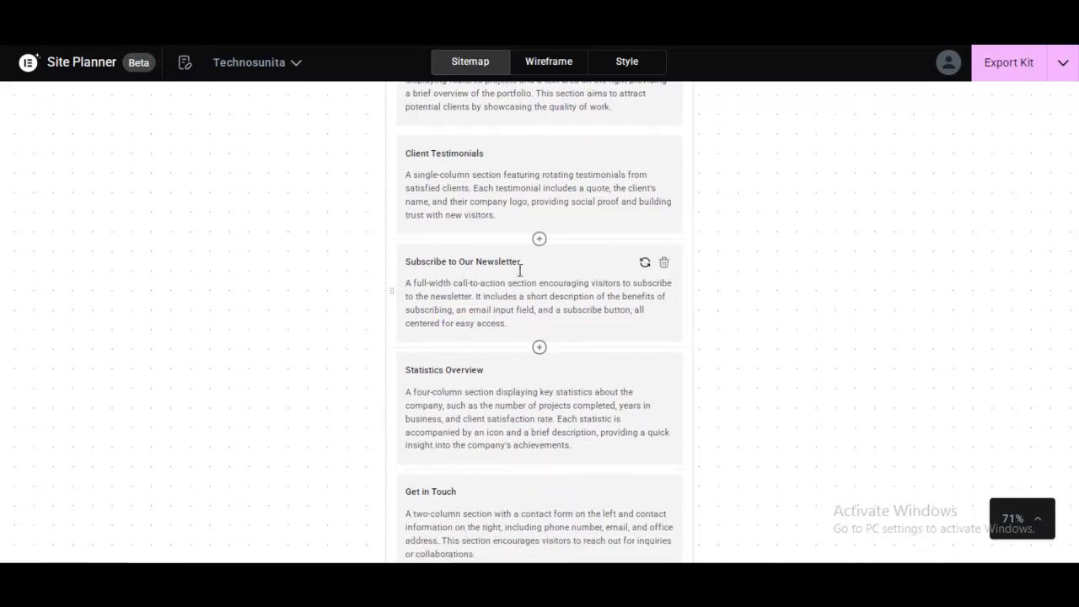
scroll(519, 269, down, 3)
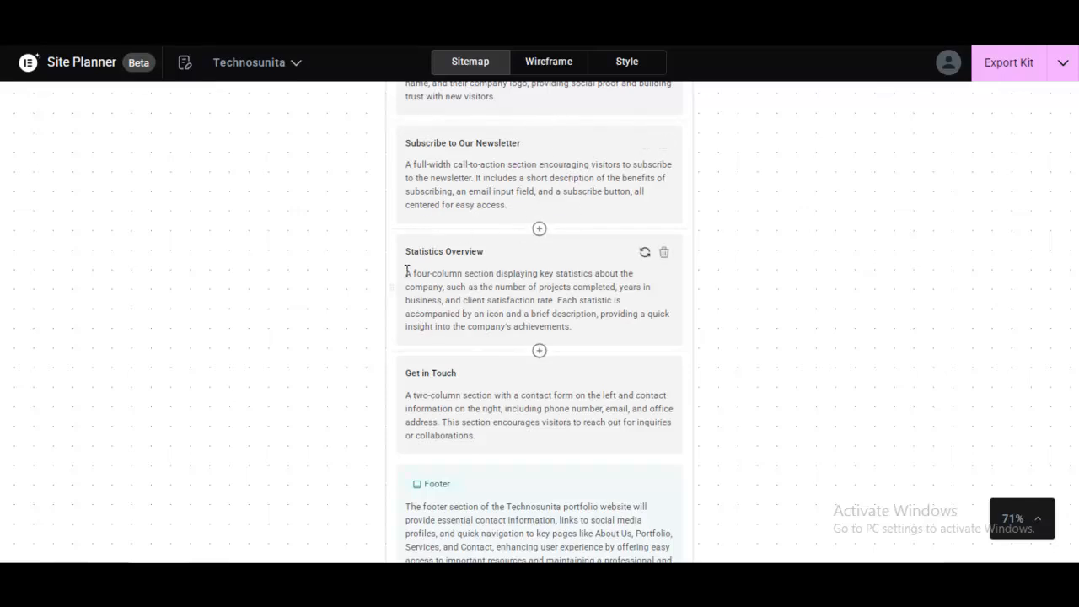
scroll(516, 347, down, 2)
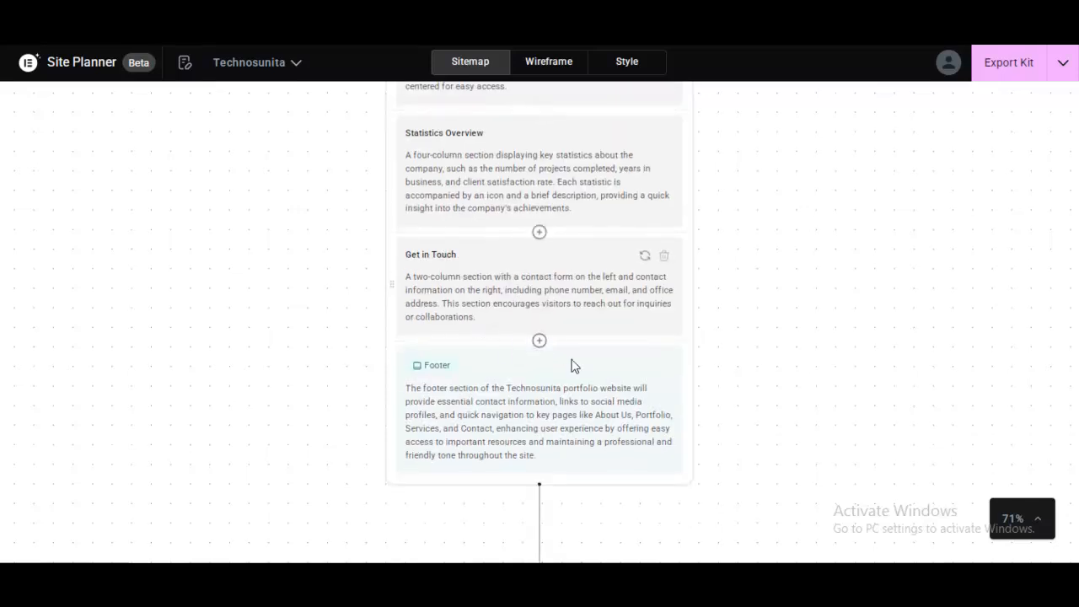
scroll(567, 359, down, 6)
scroll(560, 353, down, 2)
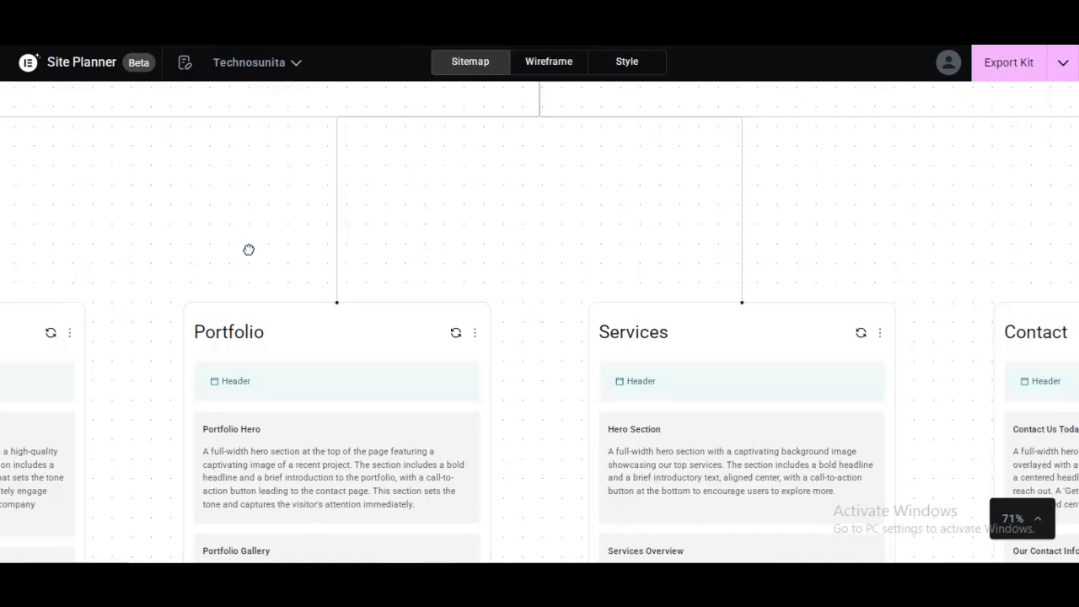
Step: Examine the section descriptions of the Portfolio, Services and Contact subpages in the sitemap
drag(236, 314, 291, 255)
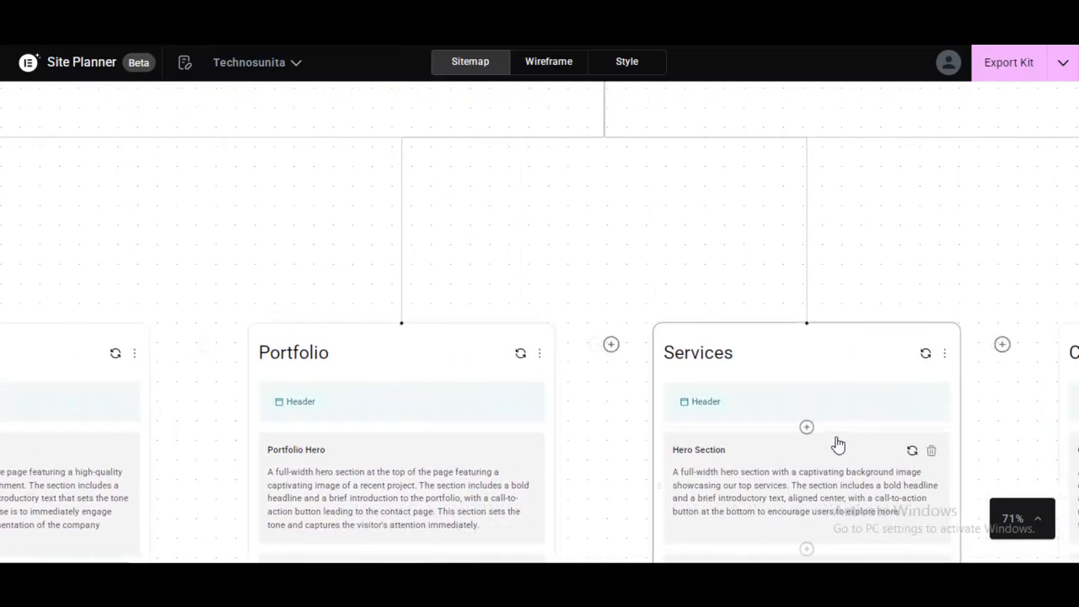
scroll(837, 433, down, 4)
scroll(837, 434, down, 10)
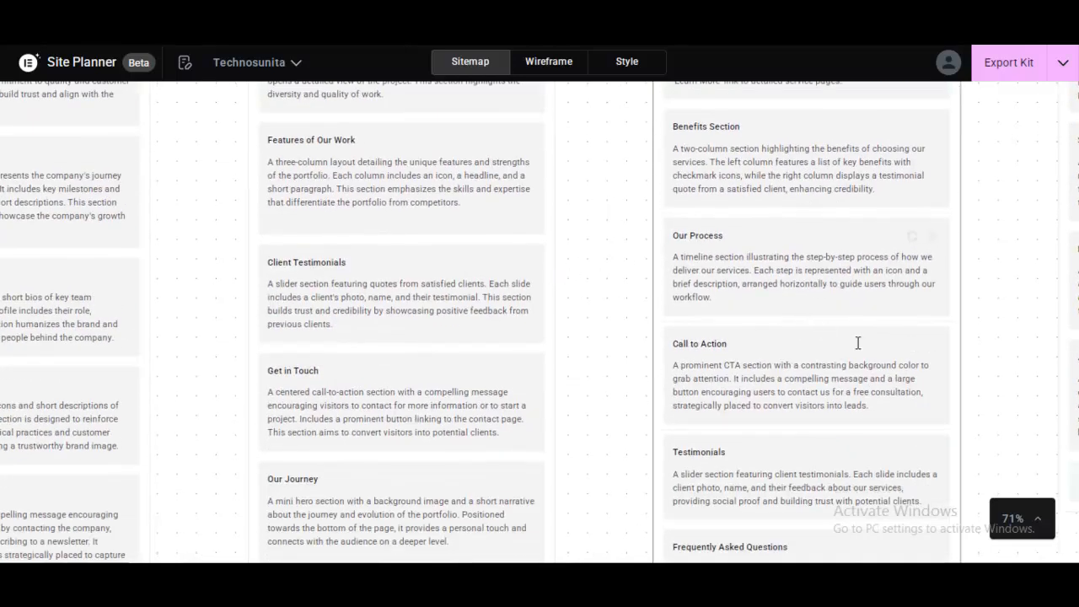
scroll(761, 410, up, 7)
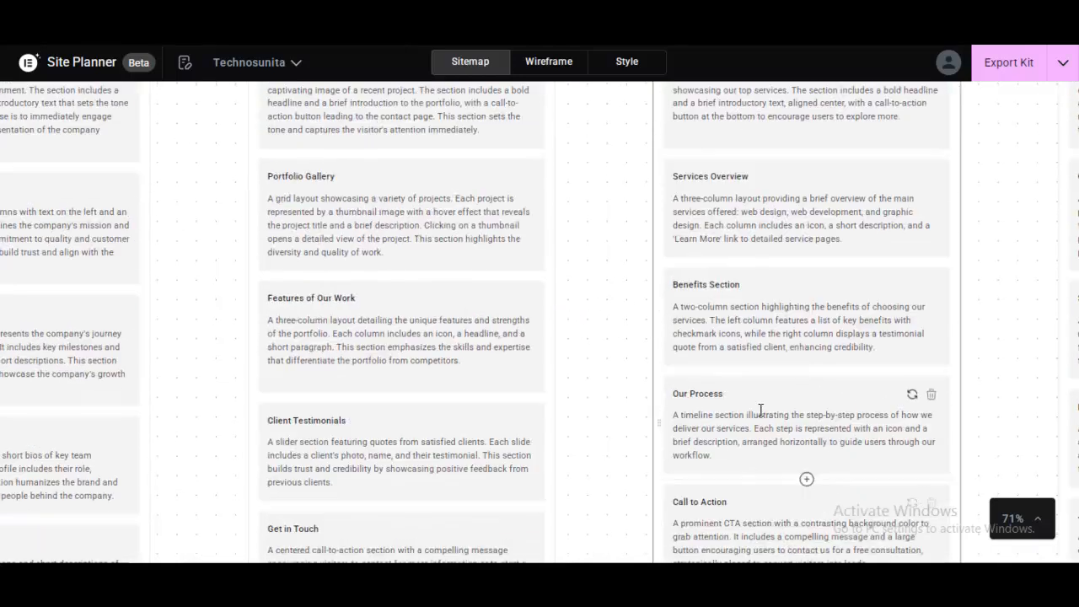
scroll(760, 410, up, 3)
scroll(768, 391, down, 3)
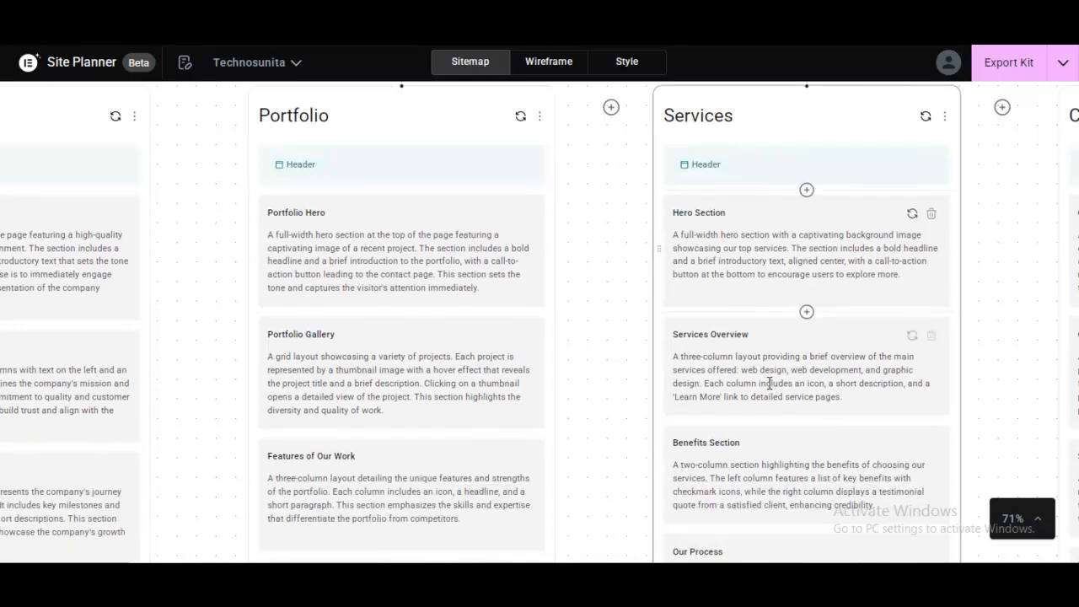
scroll(770, 390, down, 3)
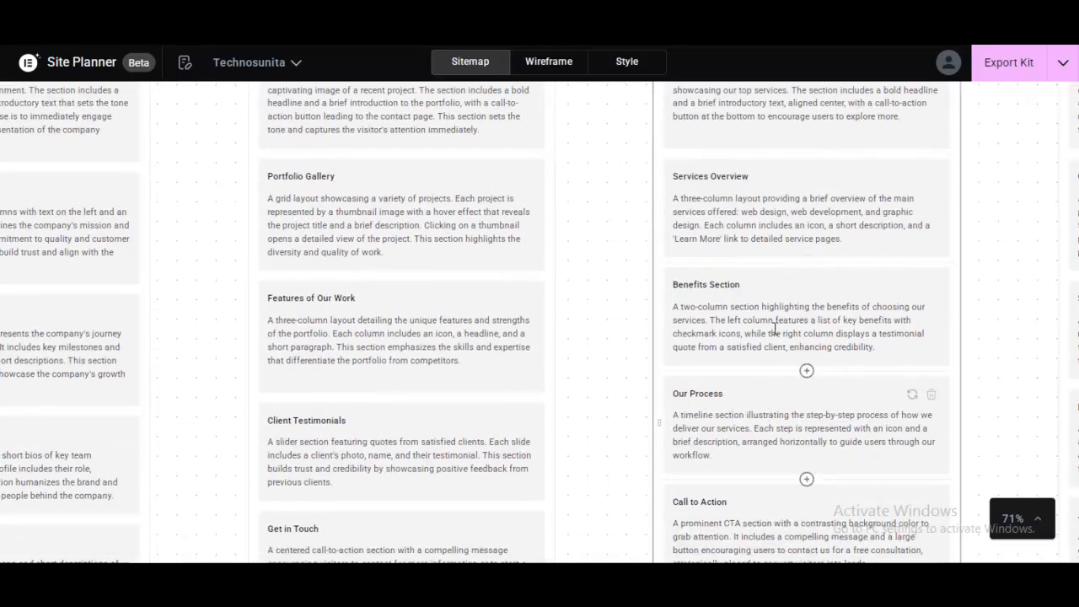
scroll(718, 345, up, 4)
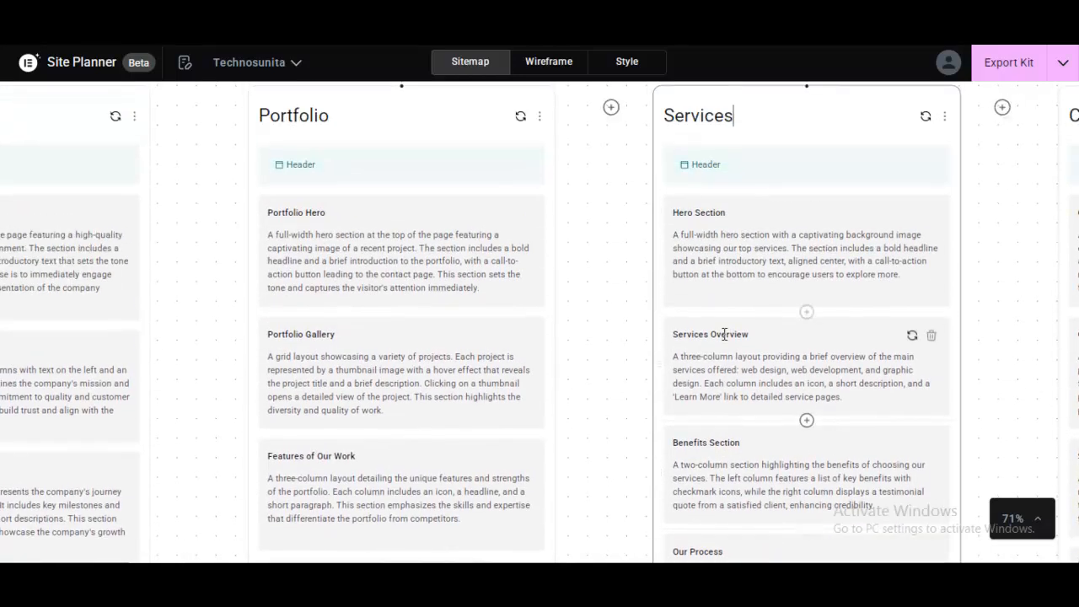
scroll(724, 335, up, 10)
scroll(789, 236, right, 2)
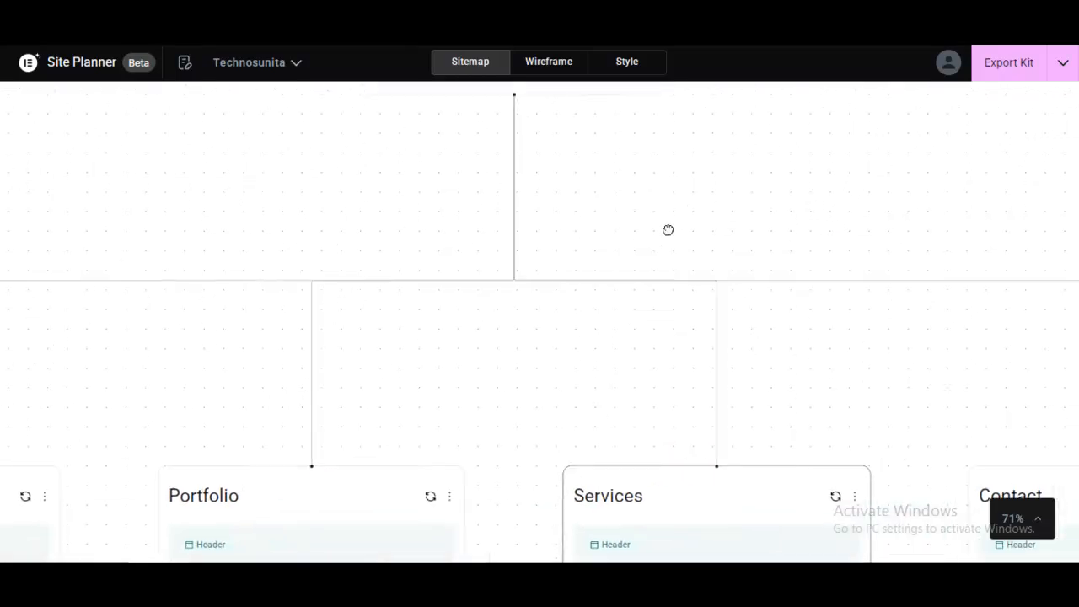
scroll(668, 229, right, 3)
scroll(716, 224, down, 4)
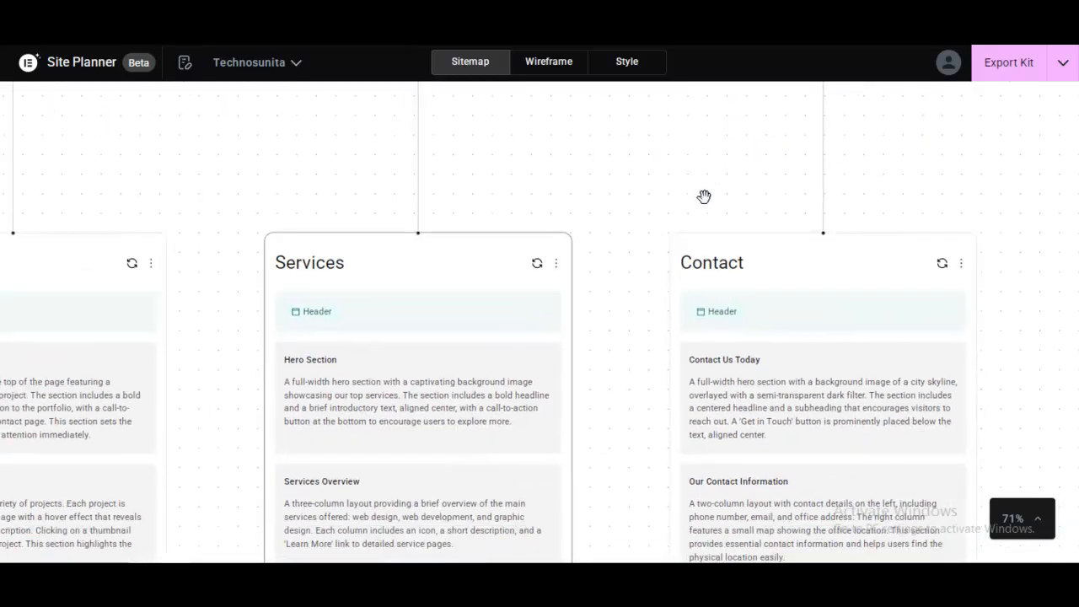
scroll(716, 207, down, 6)
scroll(730, 217, left, 4)
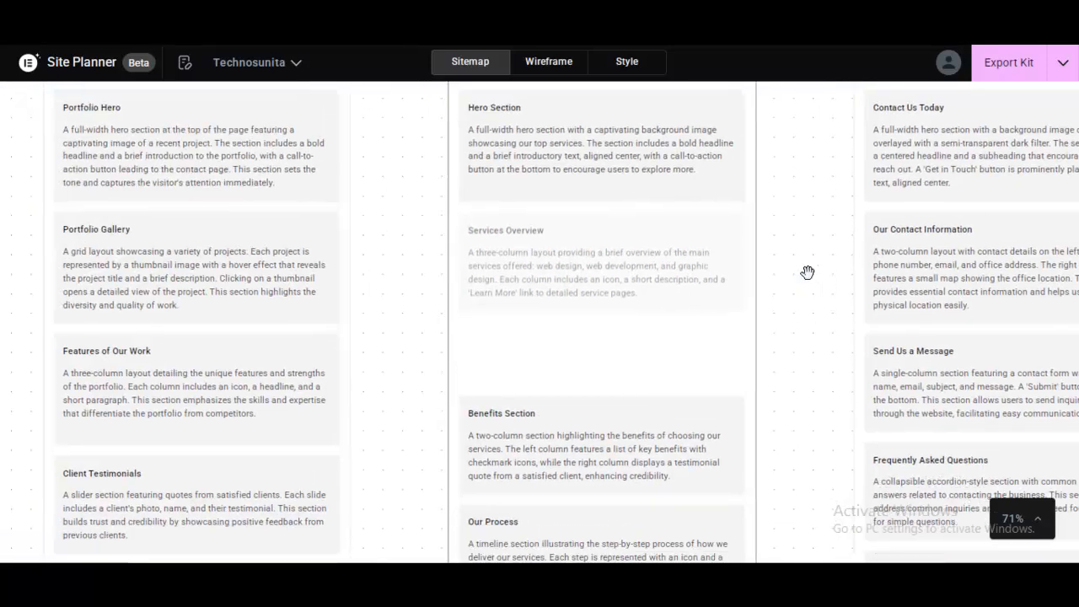
Step: Delete the Statistics Overview section from the Home page and undo the deletion
scroll(443, 233, up, 5)
scroll(444, 233, left, 3)
scroll(551, 520, down, 15)
scroll(552, 520, right, 3)
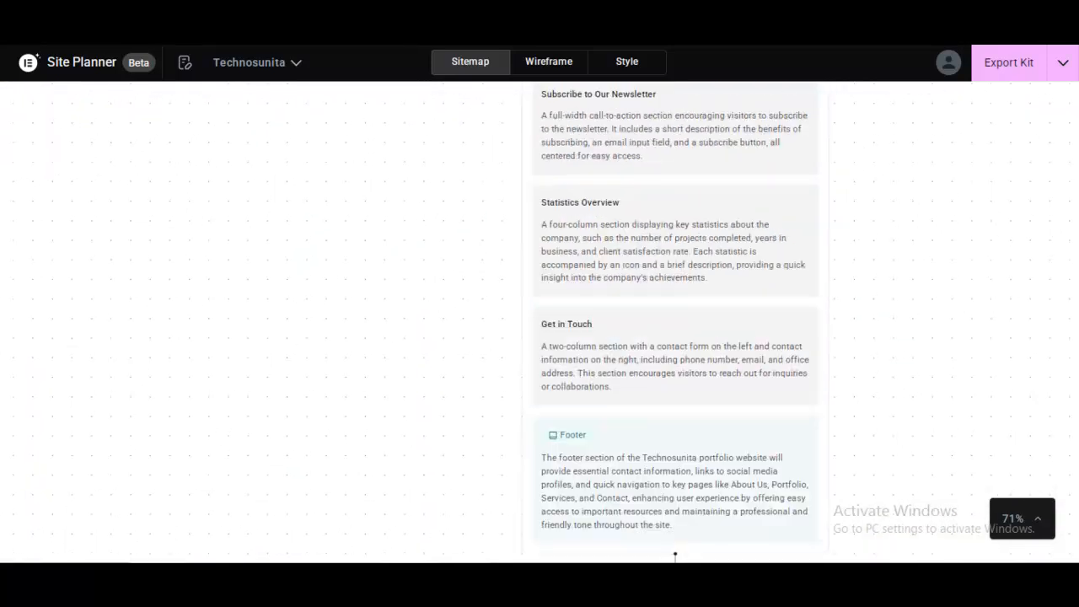
scroll(674, 555, up, 1)
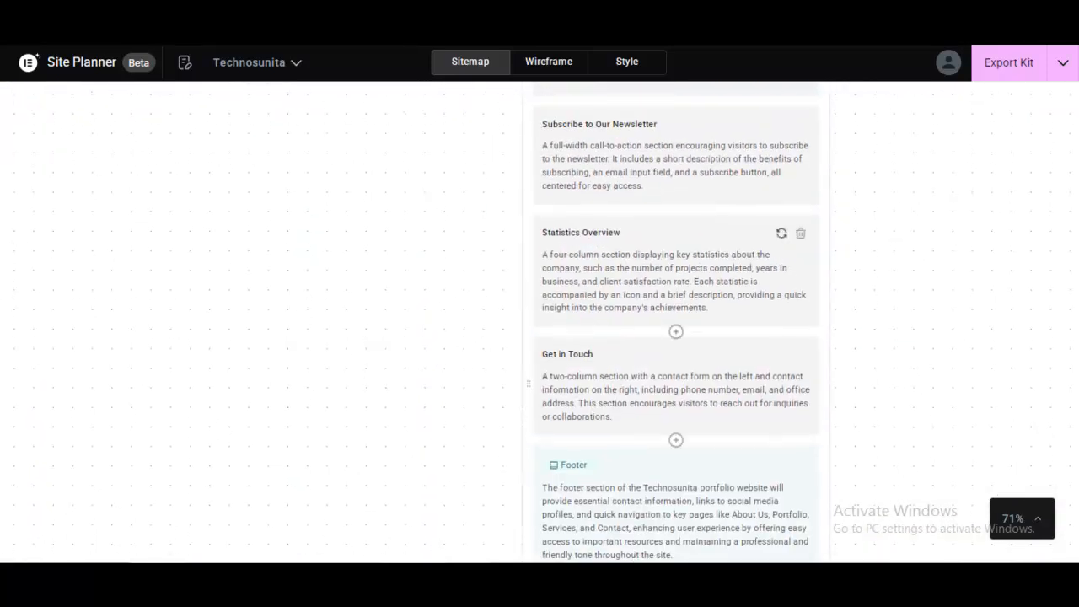
click(801, 235)
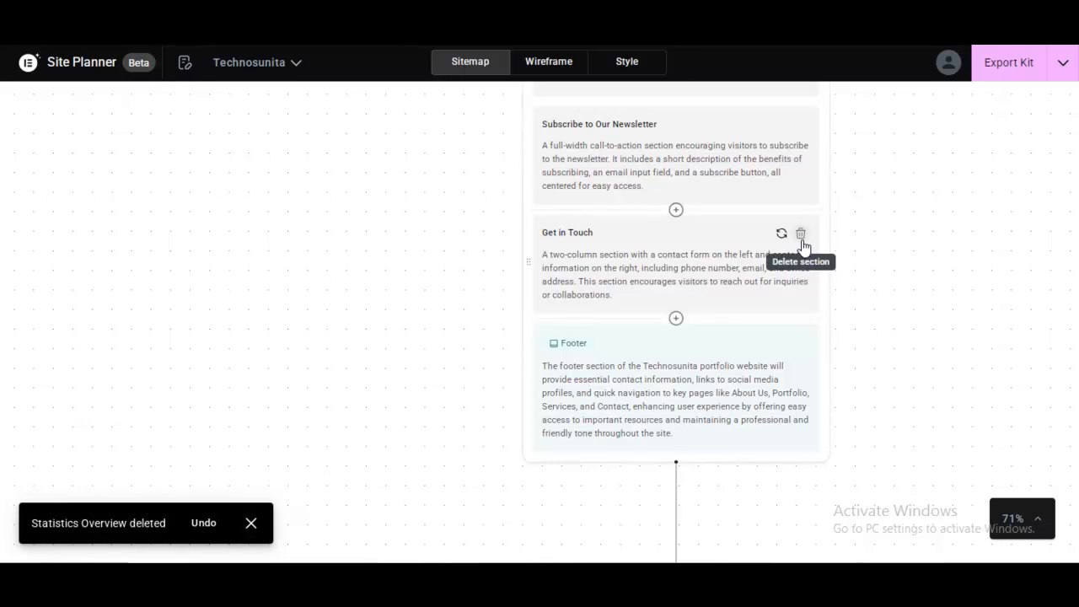
click(203, 524)
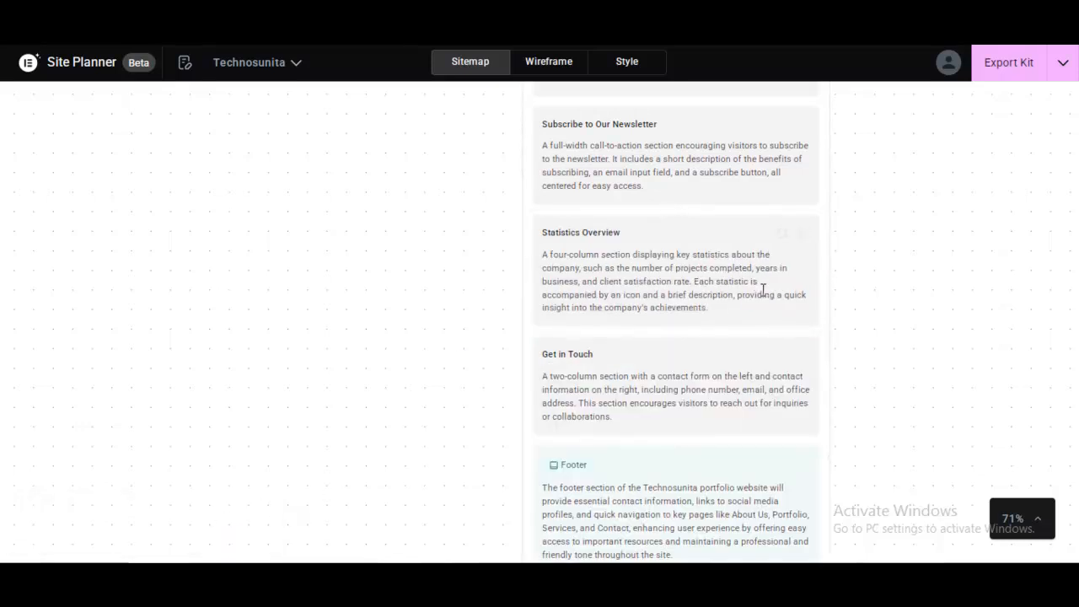
Step: Regenerate the Statistics Overview section's description on the Home page
mouse_move(774, 252)
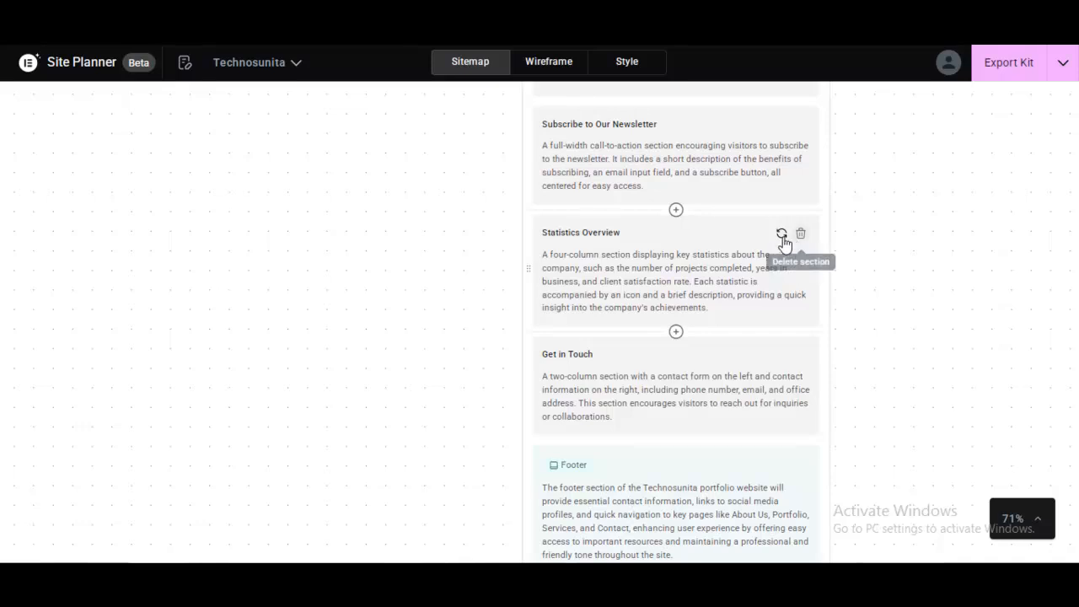
click(781, 236)
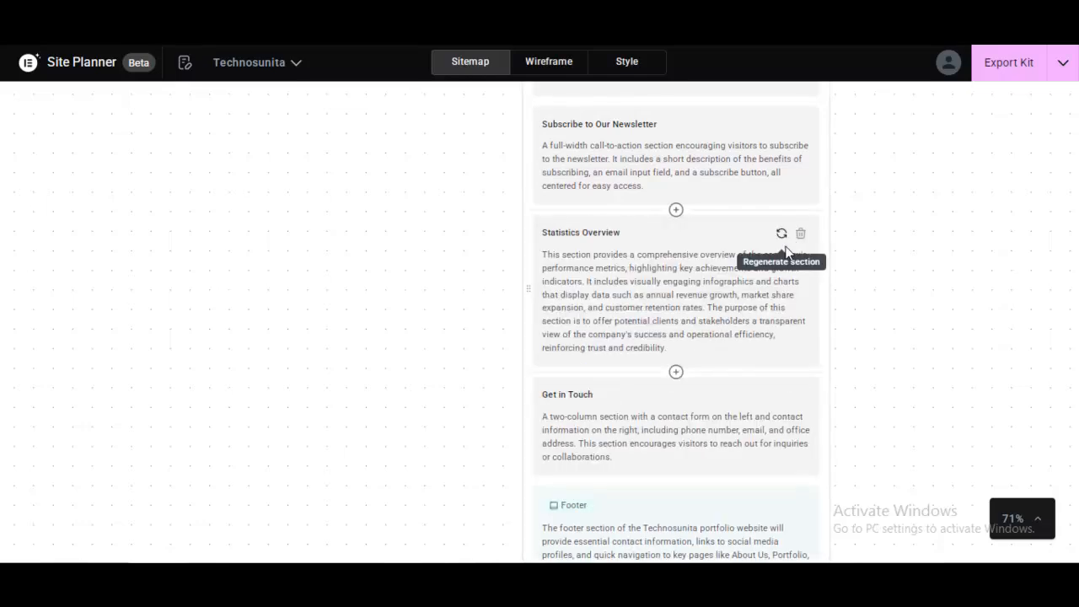
scroll(839, 401, up, 5)
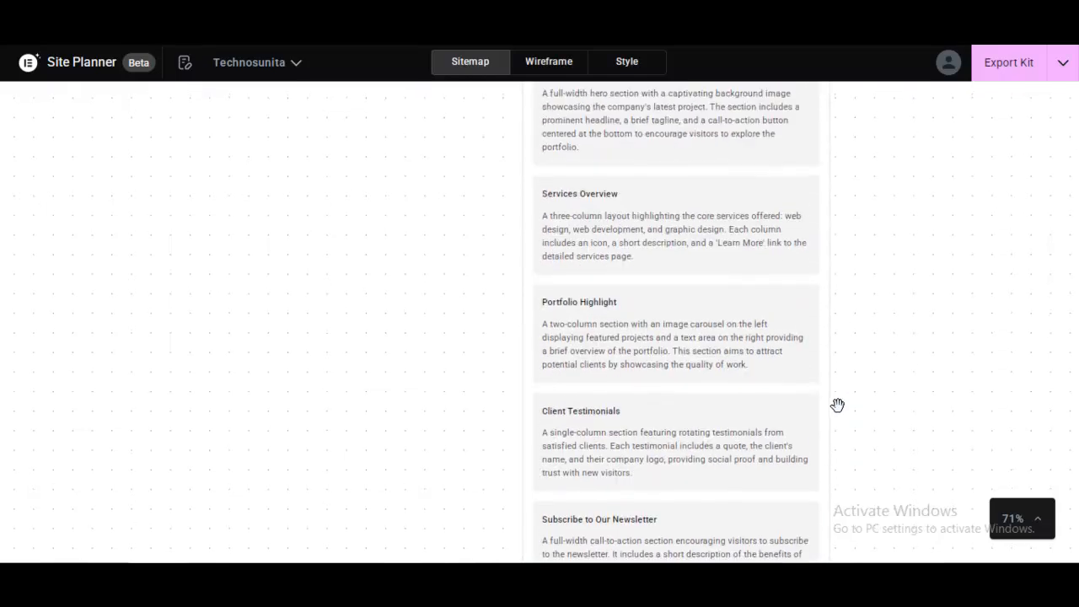
scroll(837, 406, up, 10)
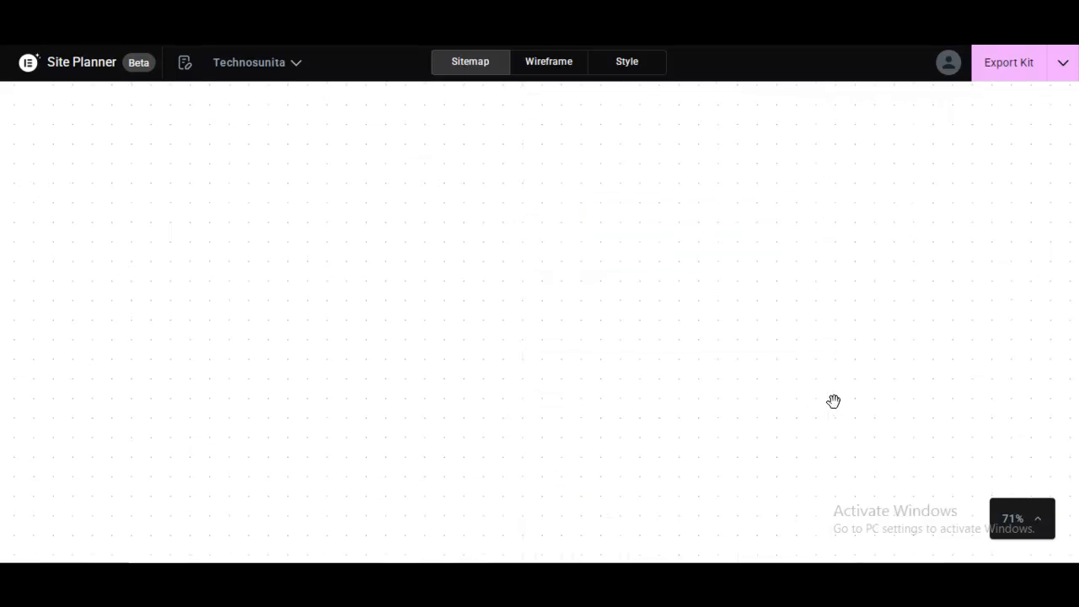
Step: Open the wireframes generated for the site's five pages
scroll(833, 402, down, 2)
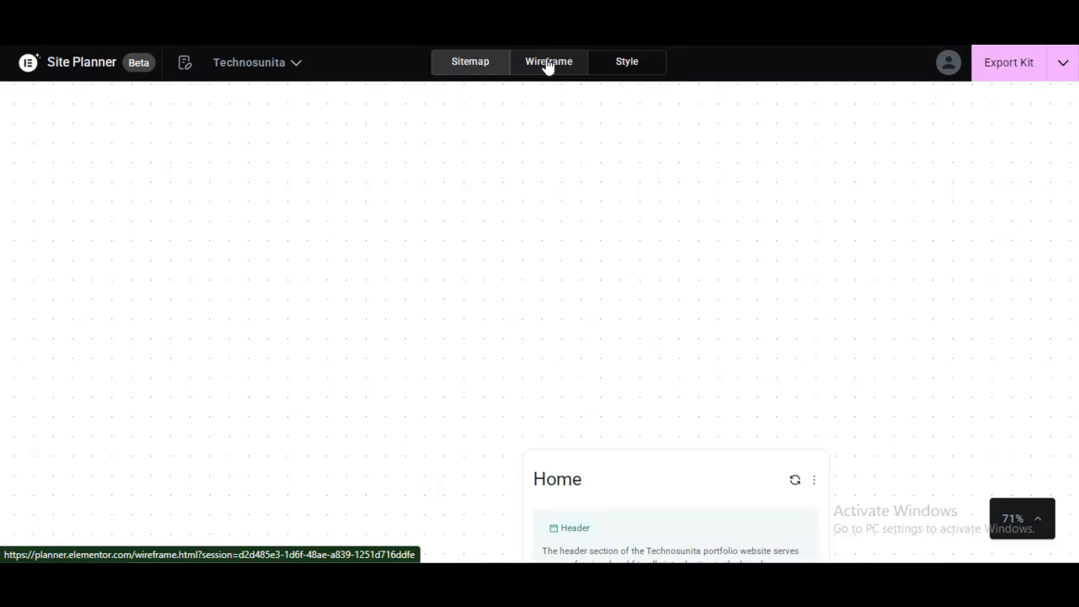
click(548, 66)
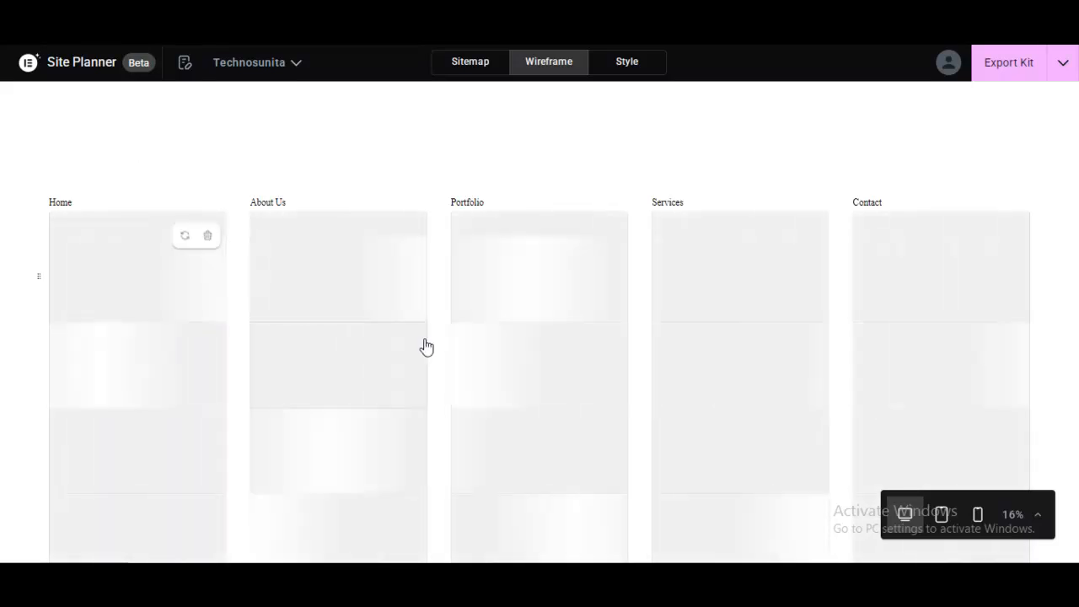
scroll(472, 425, down, 2)
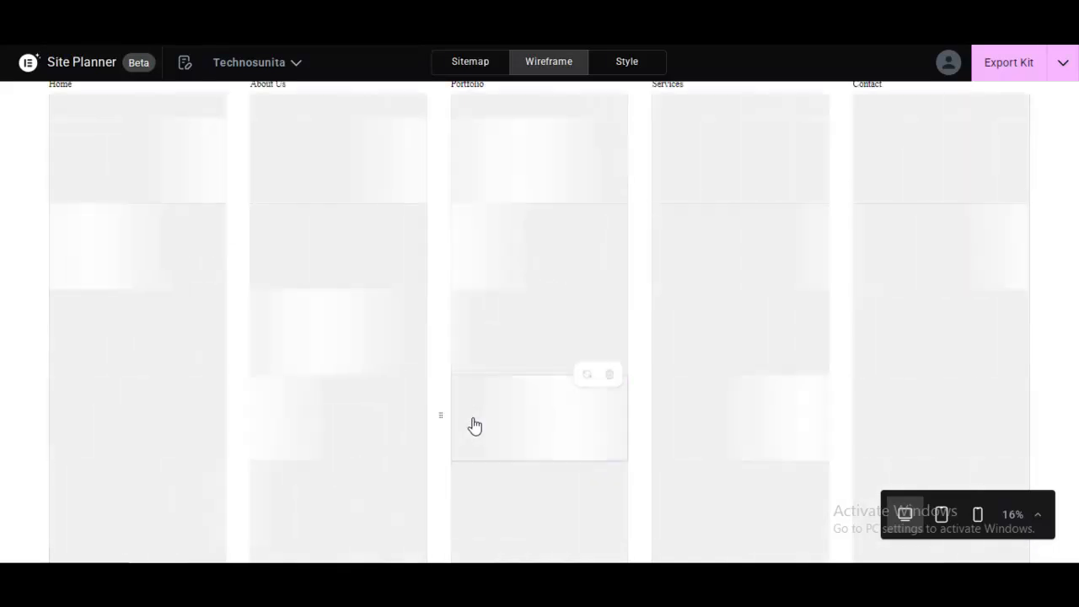
scroll(474, 426, up, 1)
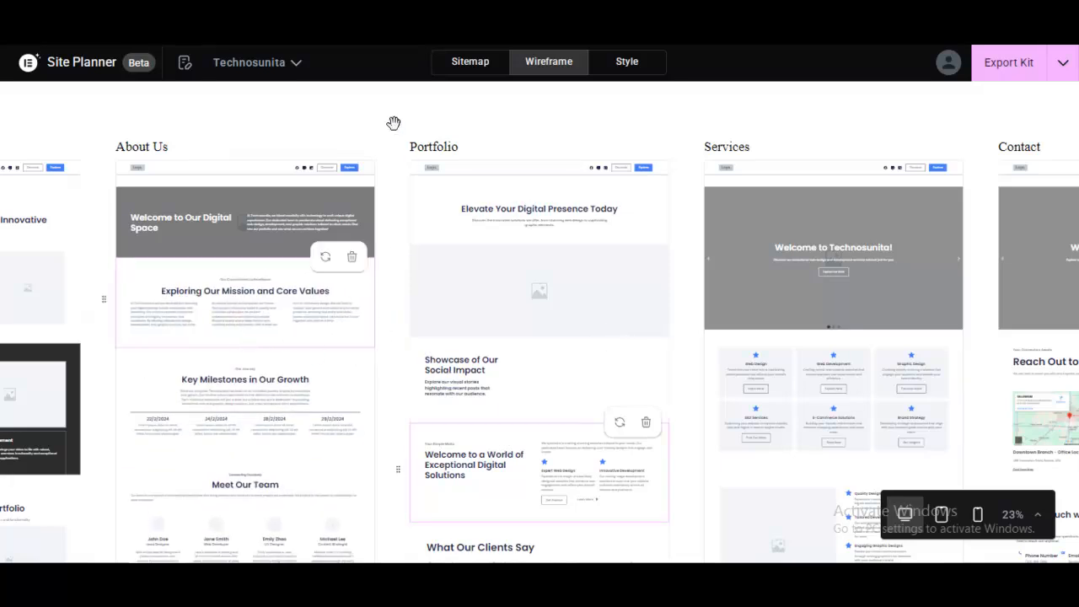
Step: Examine the desktop wireframes of the Home, About Us and Portfolio pages from header to footer
click(1032, 224)
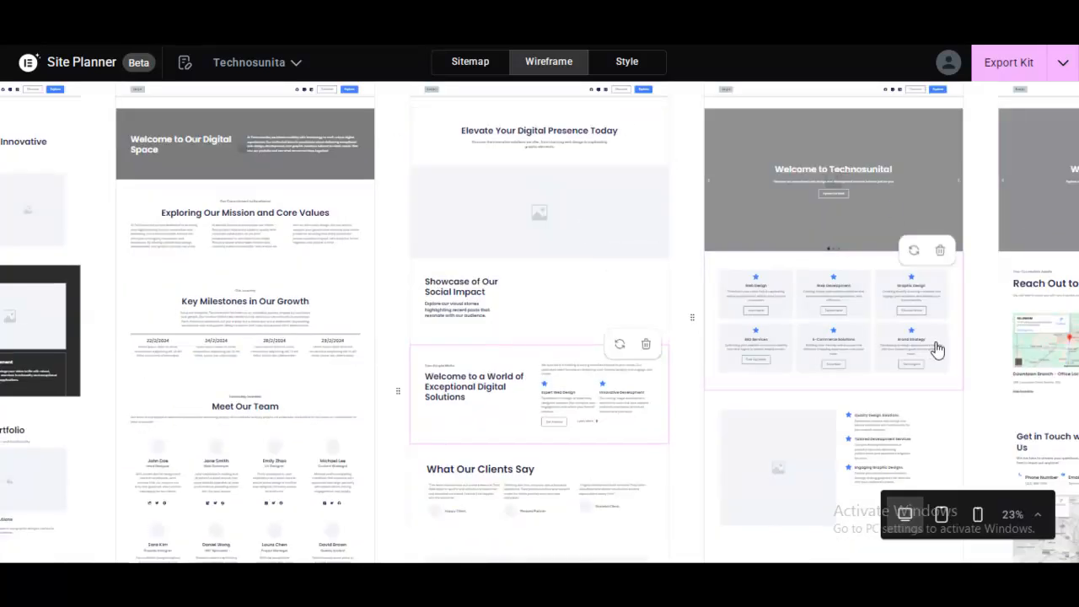
scroll(90, 225, up, 3)
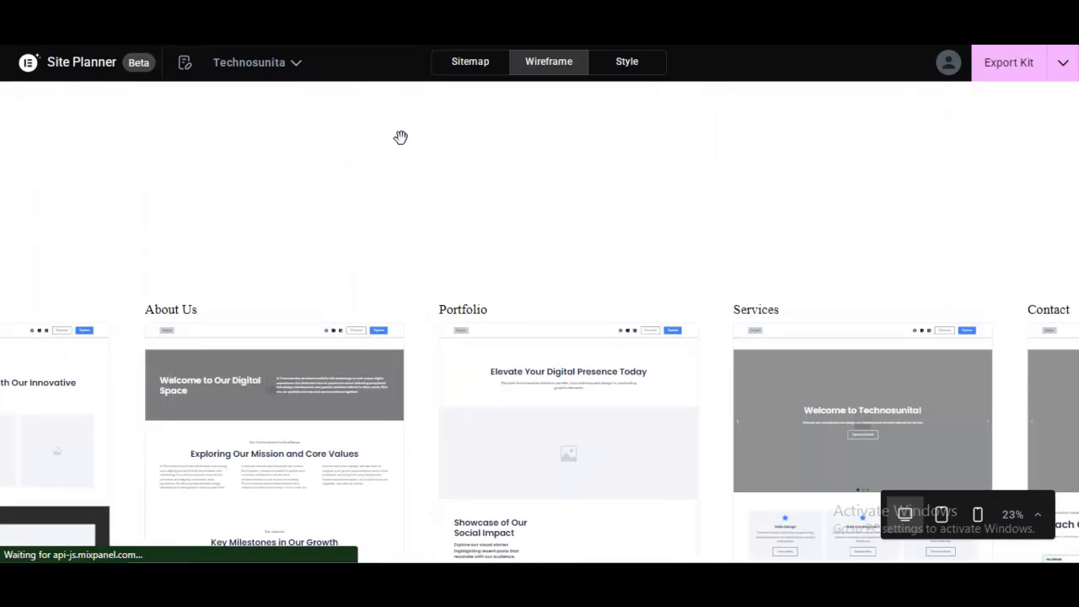
drag(45, 243, 382, 167)
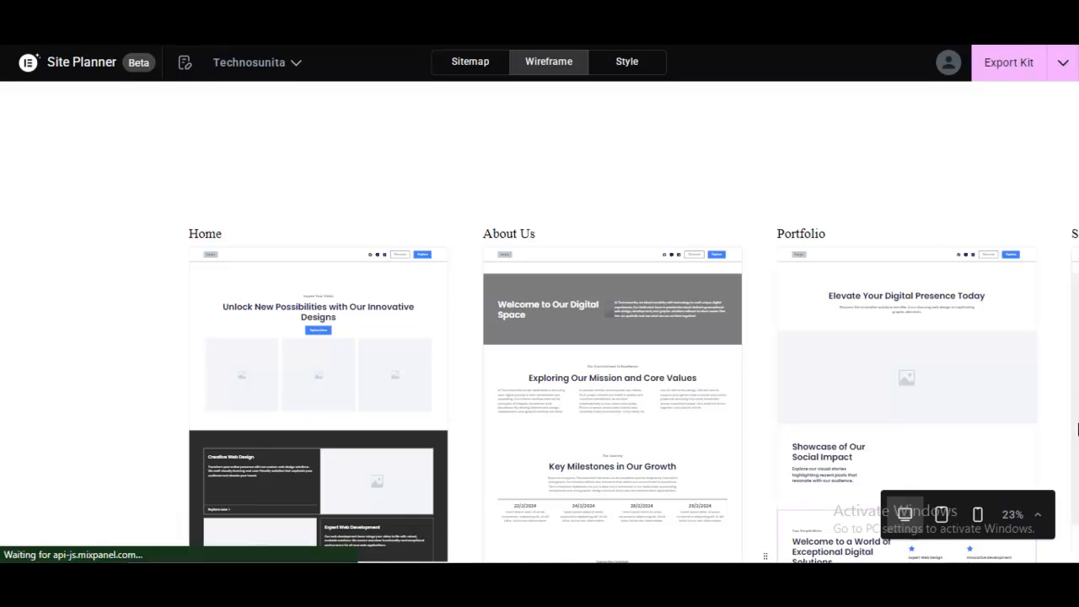
drag(694, 161, 672, 52)
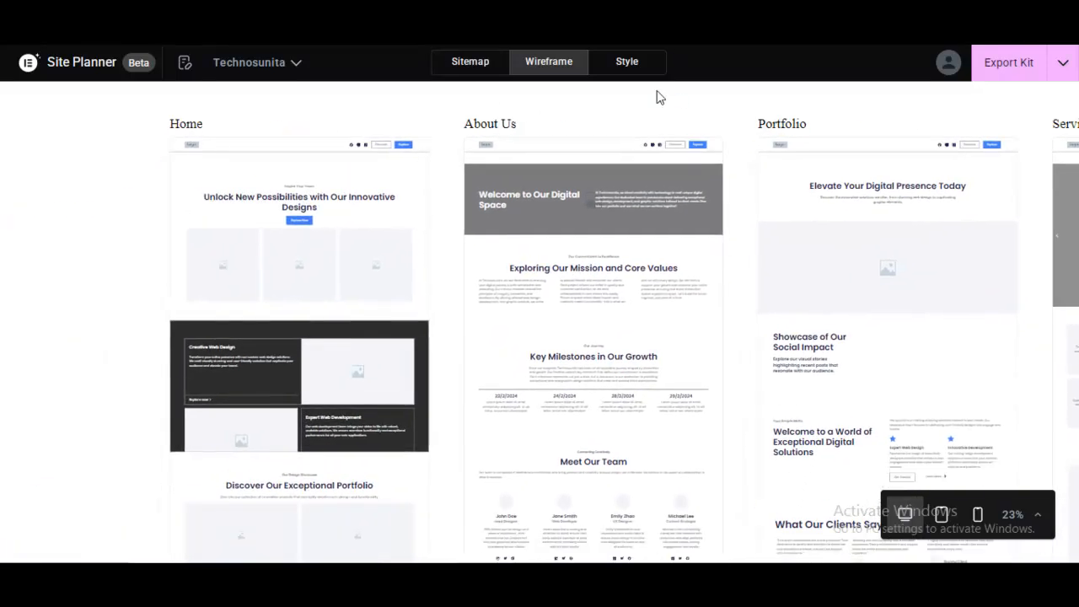
drag(451, 343, 501, 147)
drag(176, 393, 213, 74)
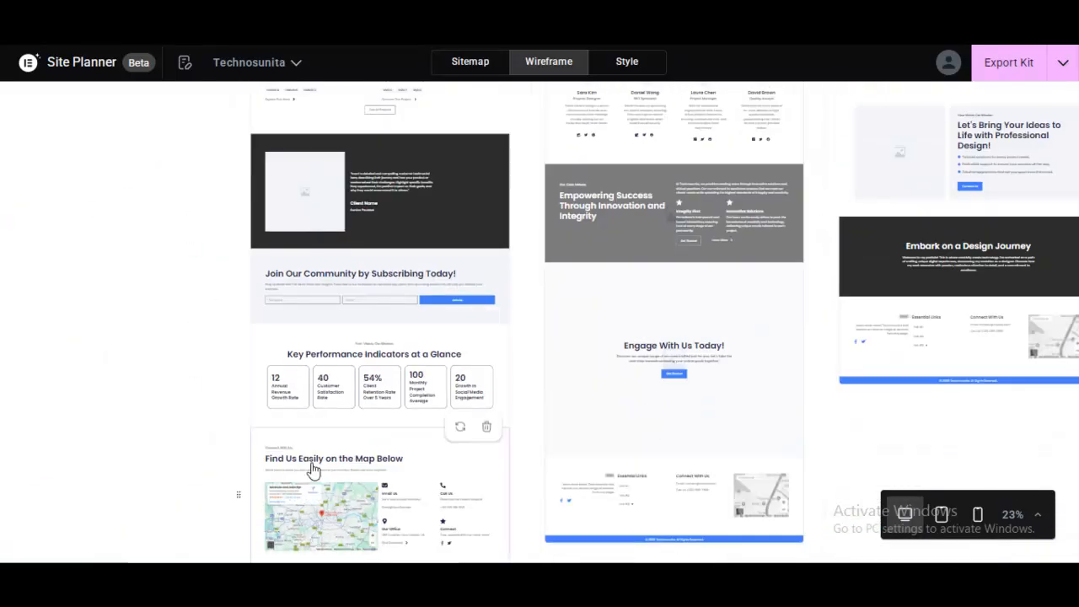
drag(204, 430, 218, 250)
scroll(209, 278, up, 10)
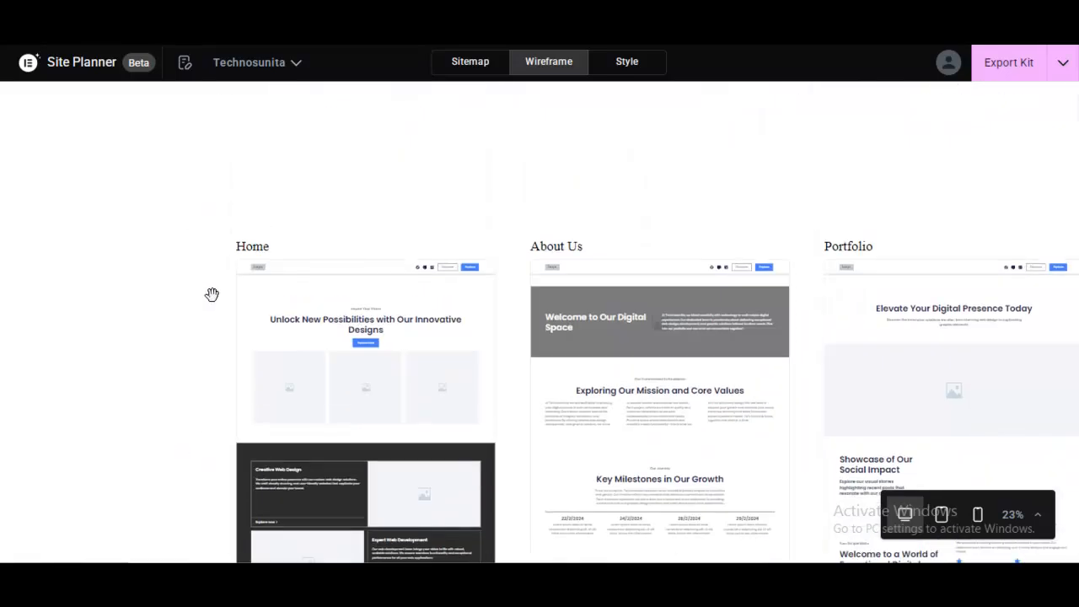
scroll(601, 115, down, 10)
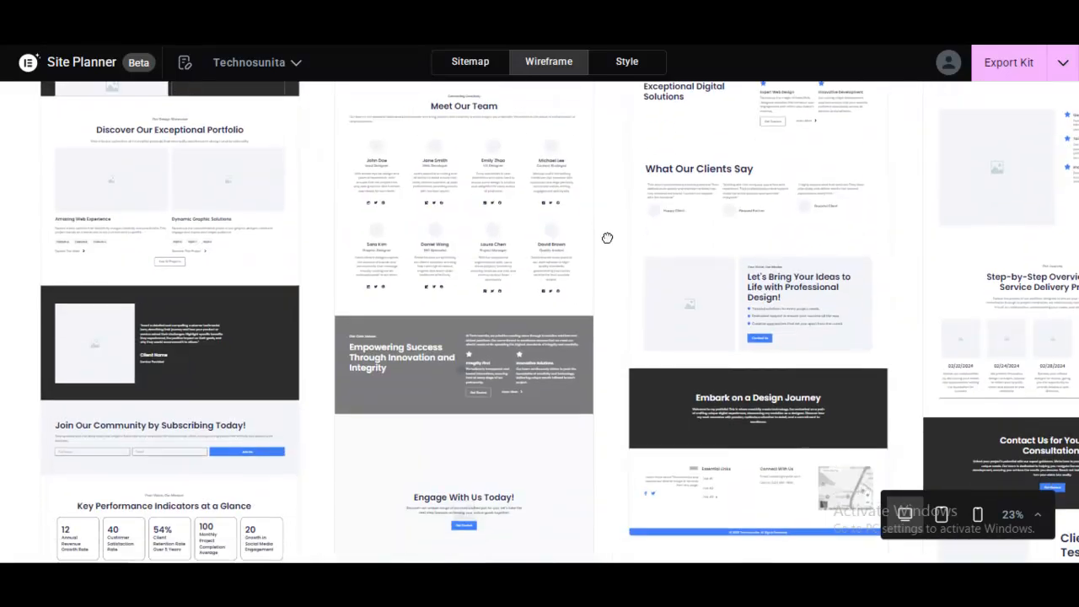
scroll(604, 185, up, 10)
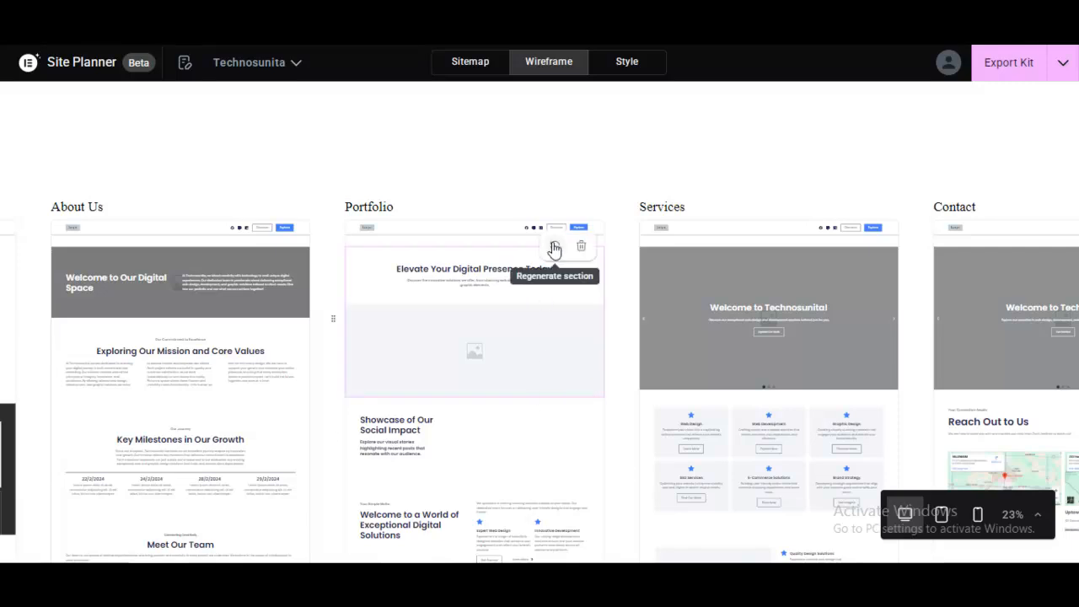
Step: Examine the desktop wireframes of the Services and Contact pages down to their footers
scroll(568, 251, right, 5)
scroll(434, 137, down, 5)
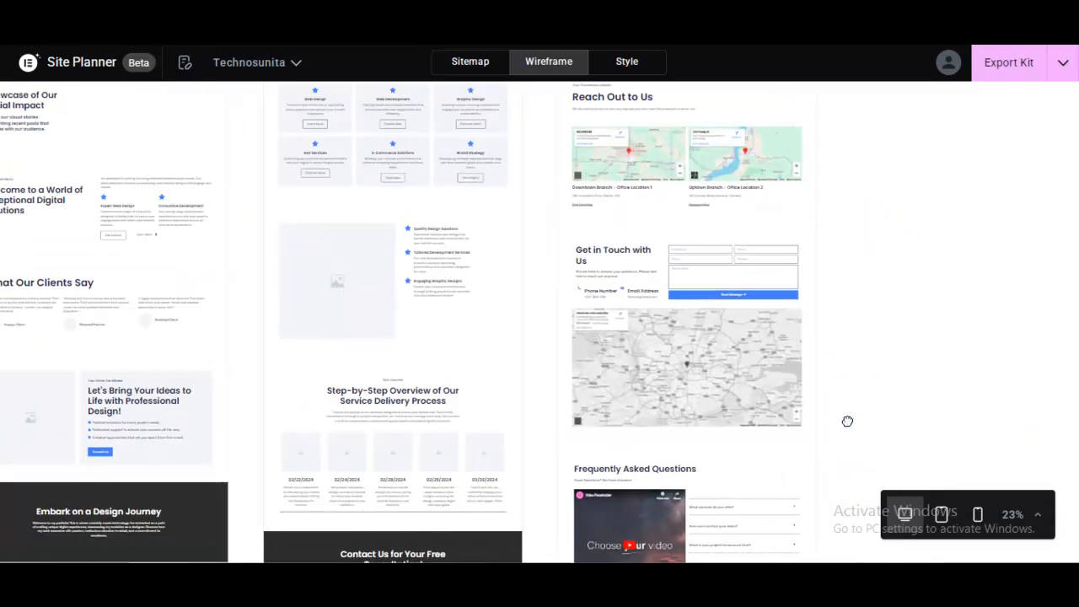
drag(847, 421, 925, 274)
drag(617, 450, 604, 210)
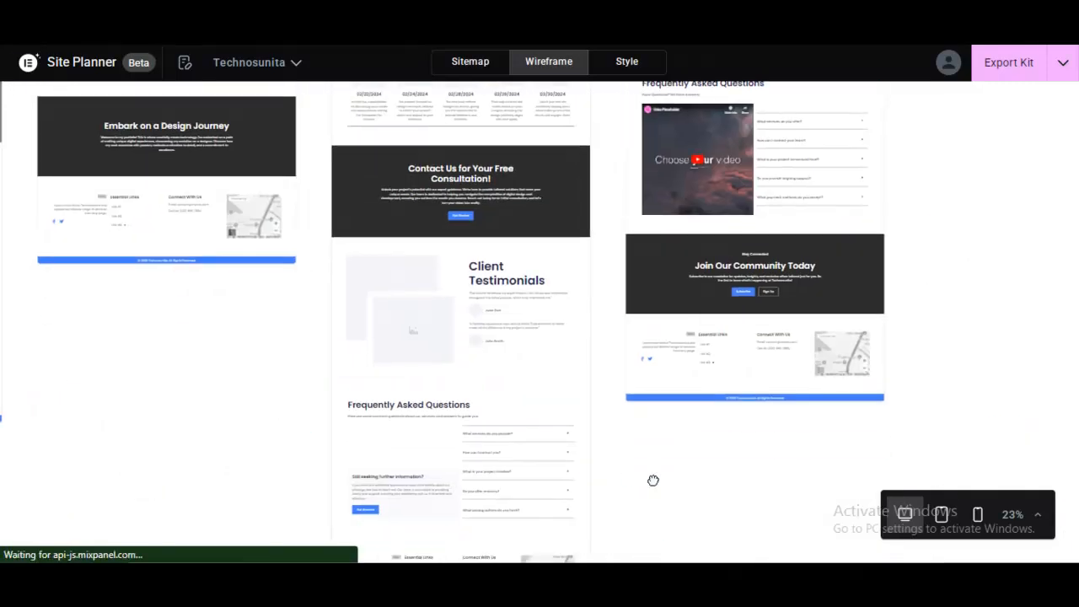
drag(653, 481, 740, 554)
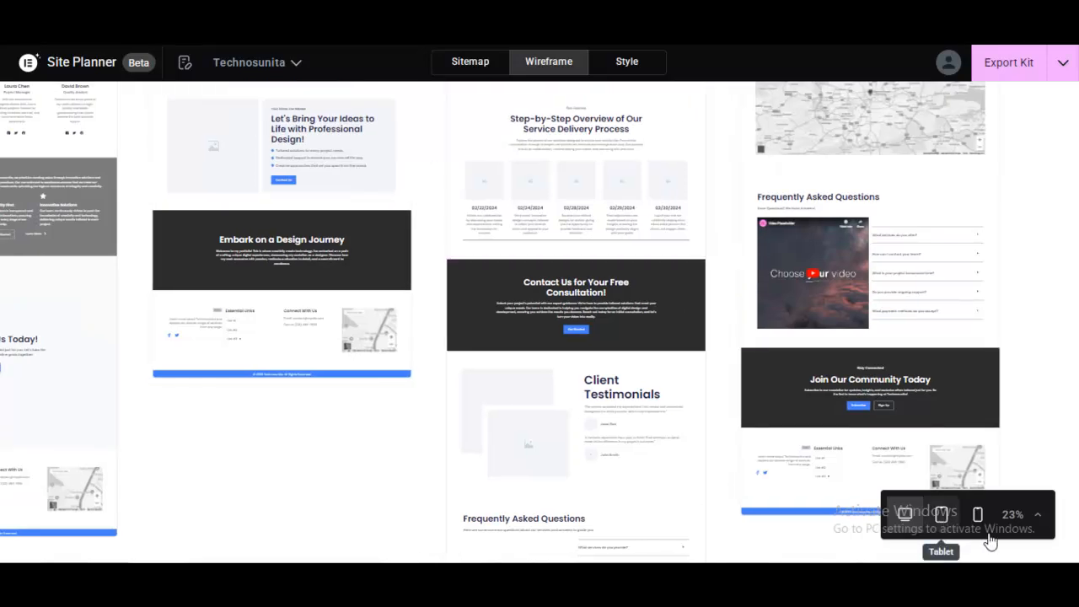
Step: Preview the wireframes at tablet size and then at mobile size, looking through the sections of all five pages
click(942, 521)
drag(848, 189, 1007, 487)
click(978, 515)
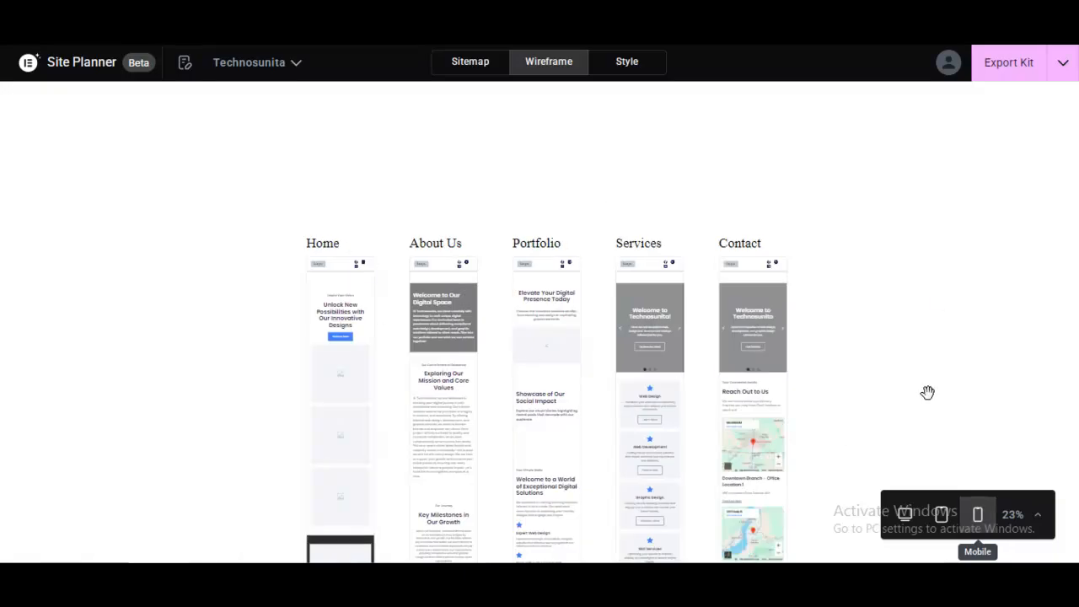
drag(928, 393, 920, 243)
drag(881, 429, 912, 193)
scroll(906, 198, up, 3)
drag(778, 299, 936, 505)
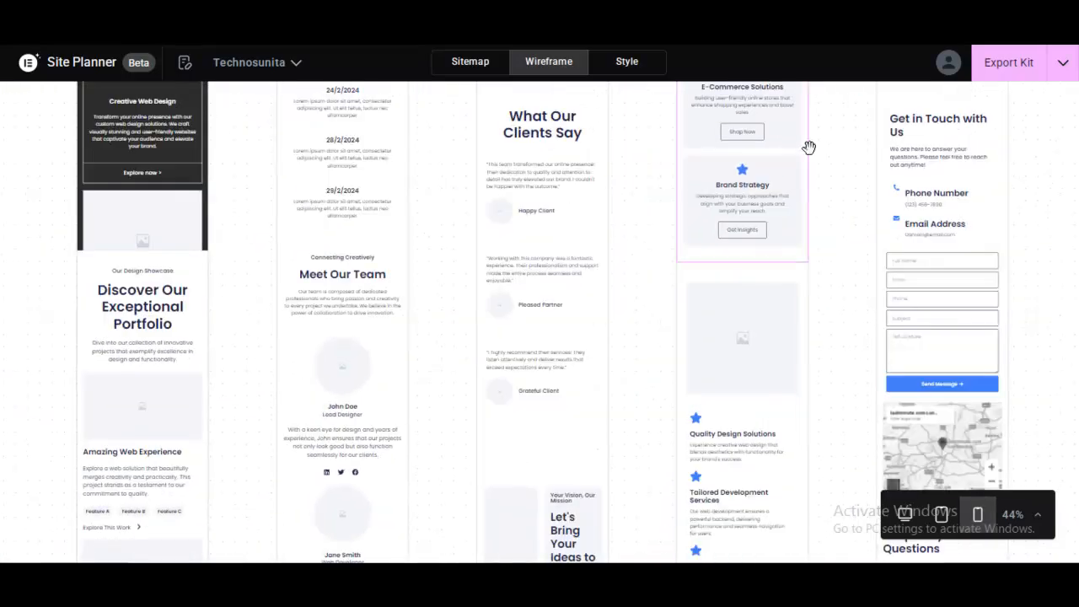
drag(830, 156, 868, 476)
drag(784, 152, 851, 523)
drag(706, 166, 727, 139)
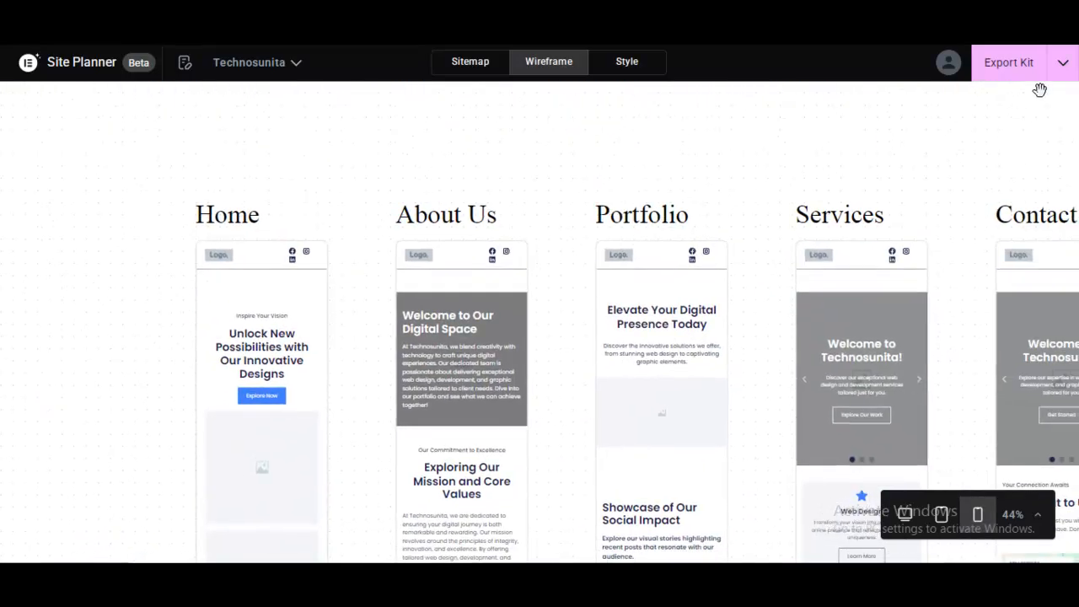
Step: Examine the opening sections of the mobile wireframes from the Home page to the Contact page
click(1063, 63)
scroll(826, 388, down, 2)
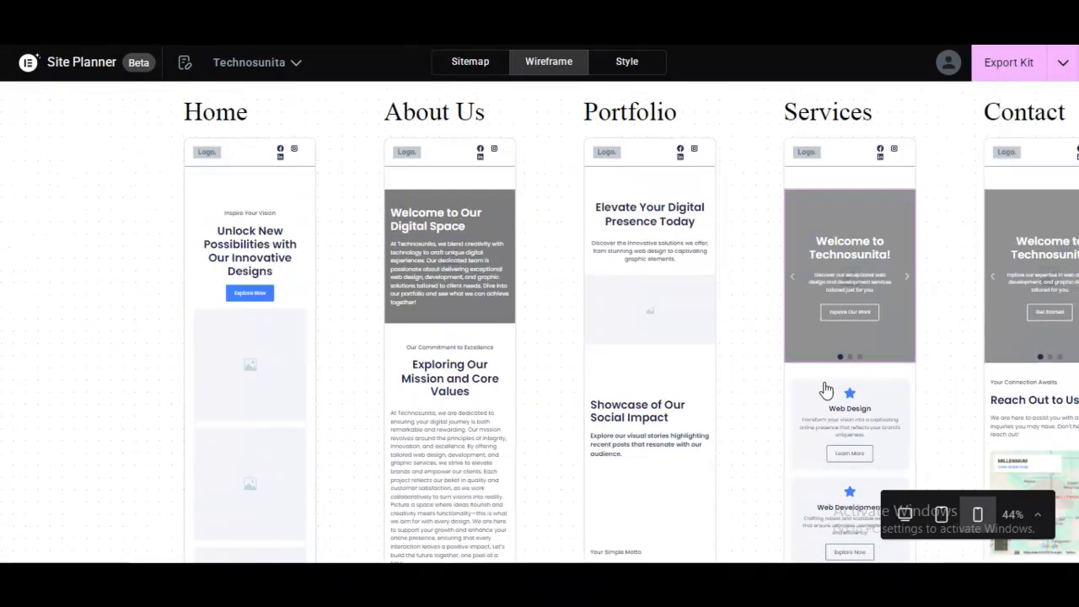
scroll(349, 464, up, 2)
drag(349, 465, 283, 241)
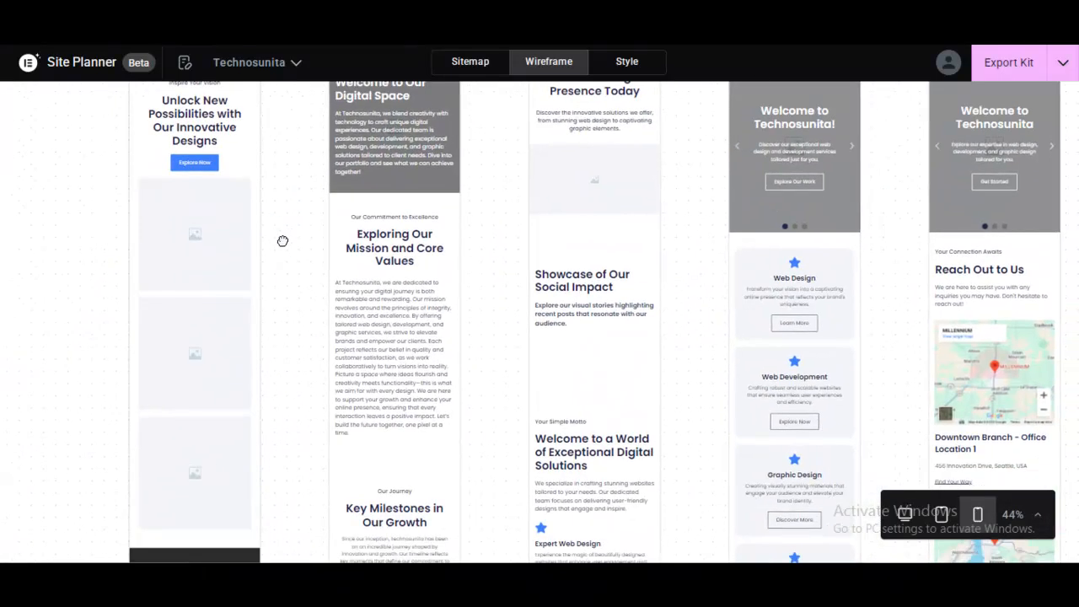